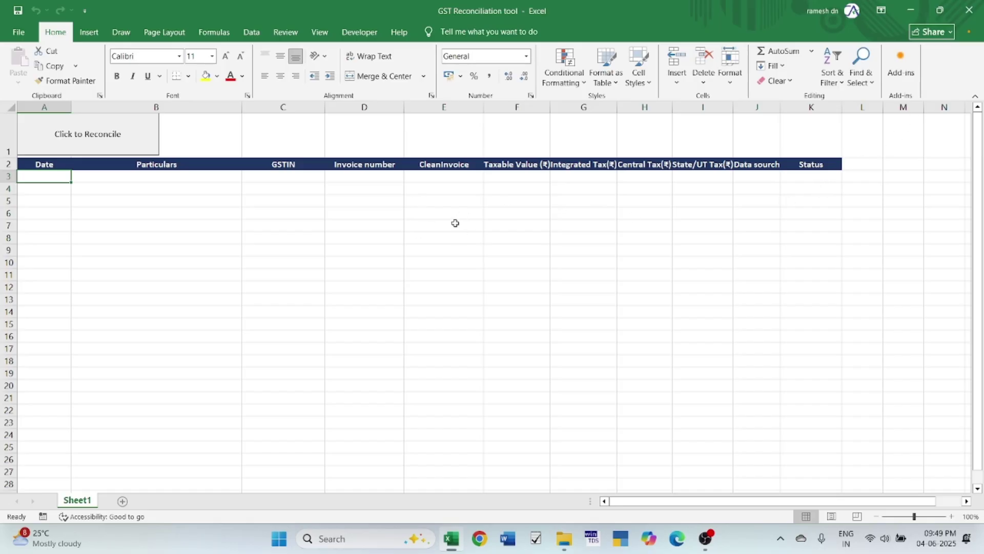
Minimize Excel, open the demo folder on the desktop and open the GSTR2B workbook.
left_click(908, 10)
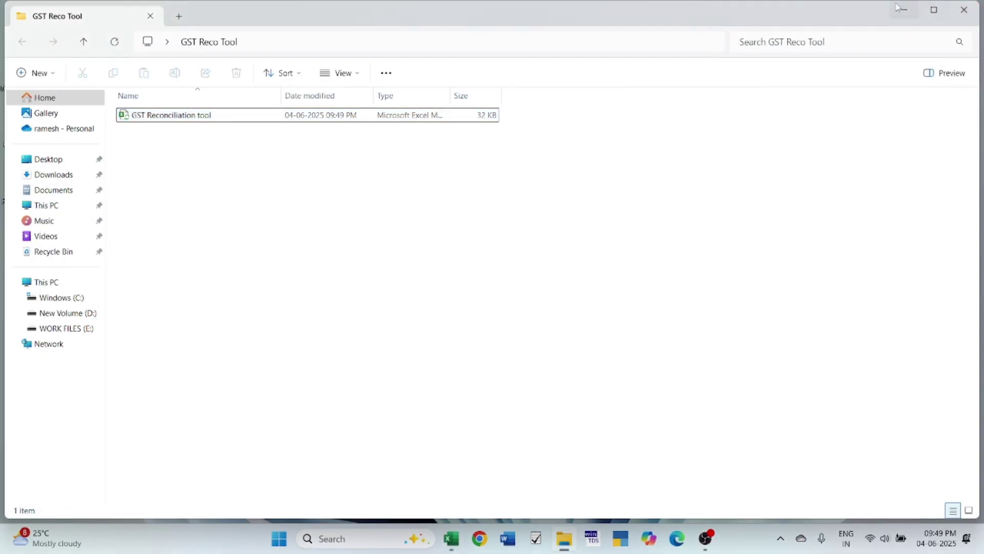
left_click(898, 7)
key("alt+Tab")
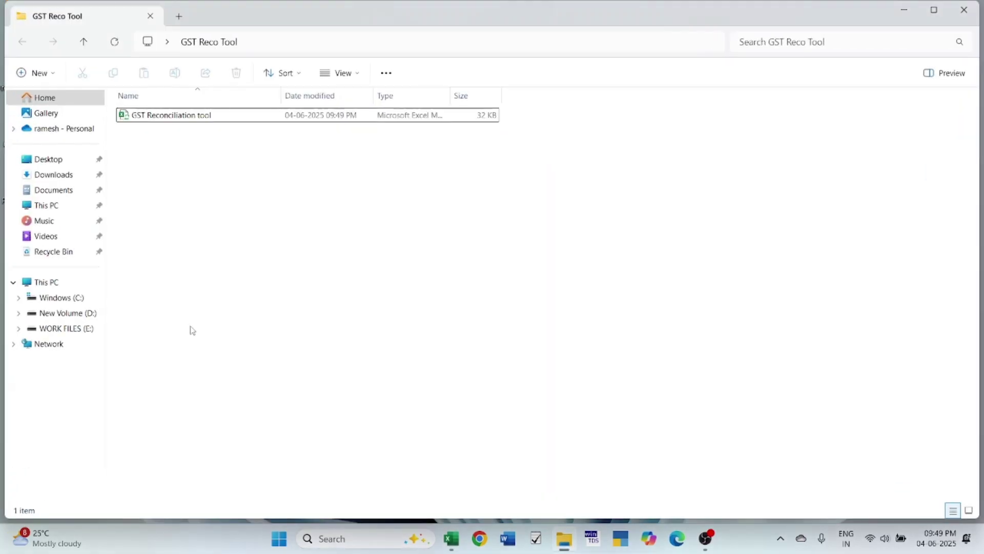
key("super+d")
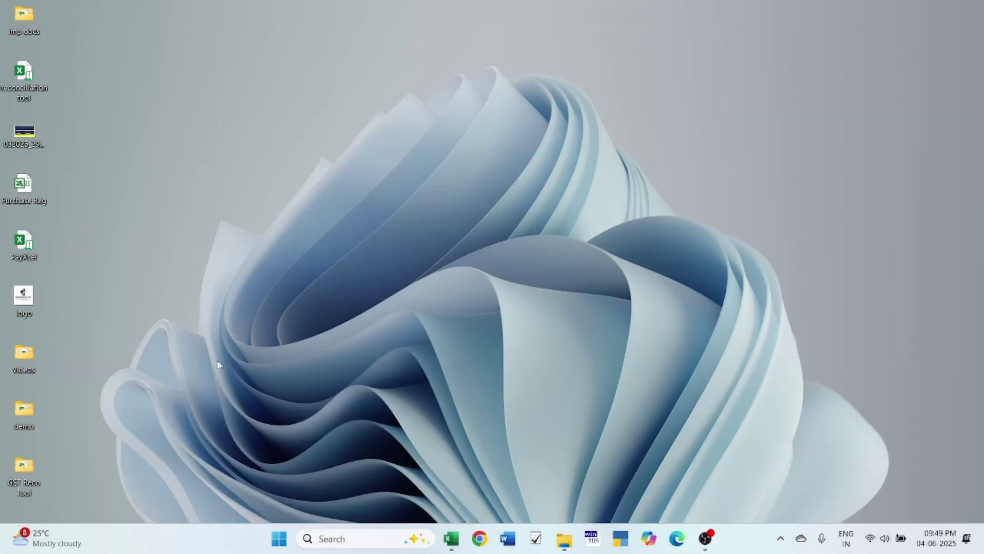
double_click(22, 412)
left_click(194, 128)
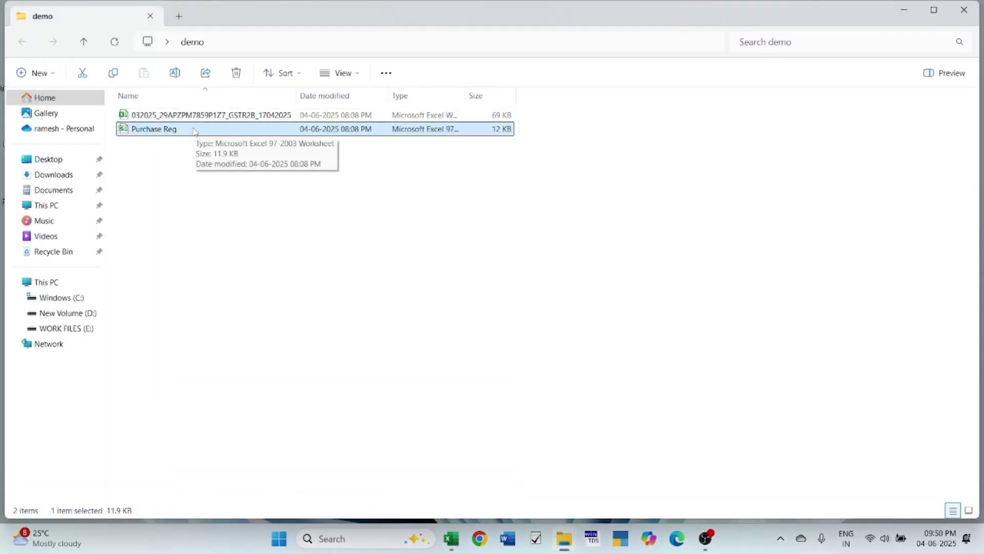
left_click(220, 115)
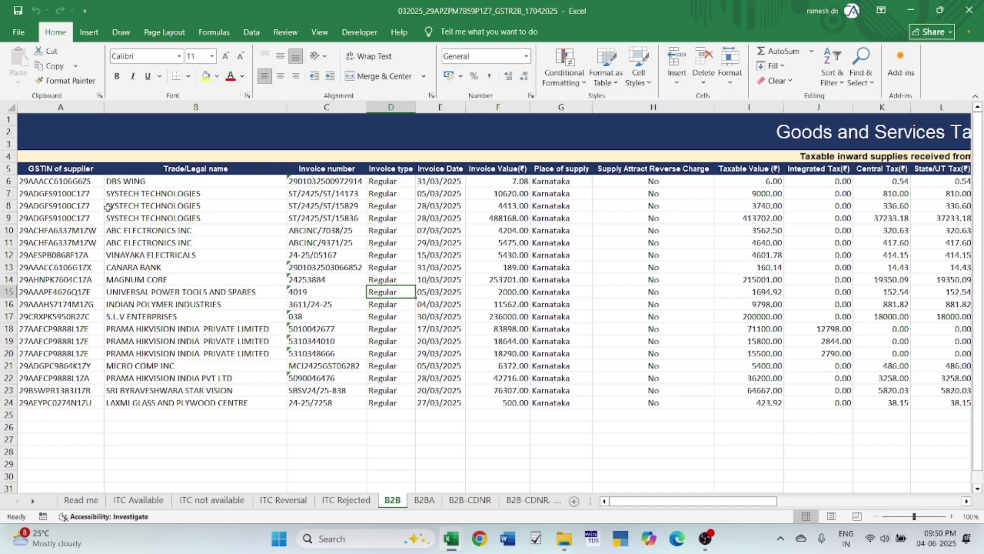
Copy the supplier GSTINs A6:A24 from the B2B sheet into C3 of Sheet1.
left_click(97, 185)
key("ctrl+shift+Down")
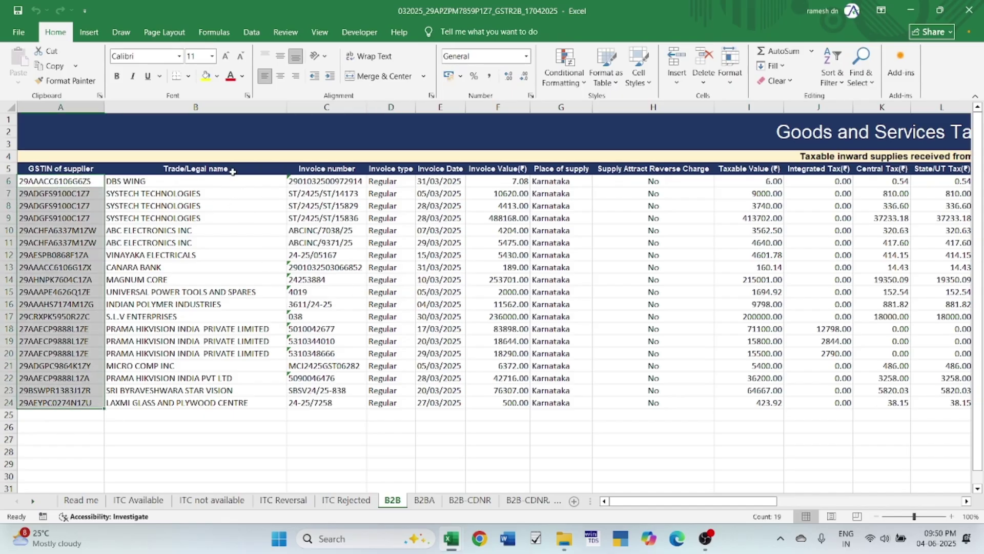
key("ctrl+c")
key("alt+Tab")
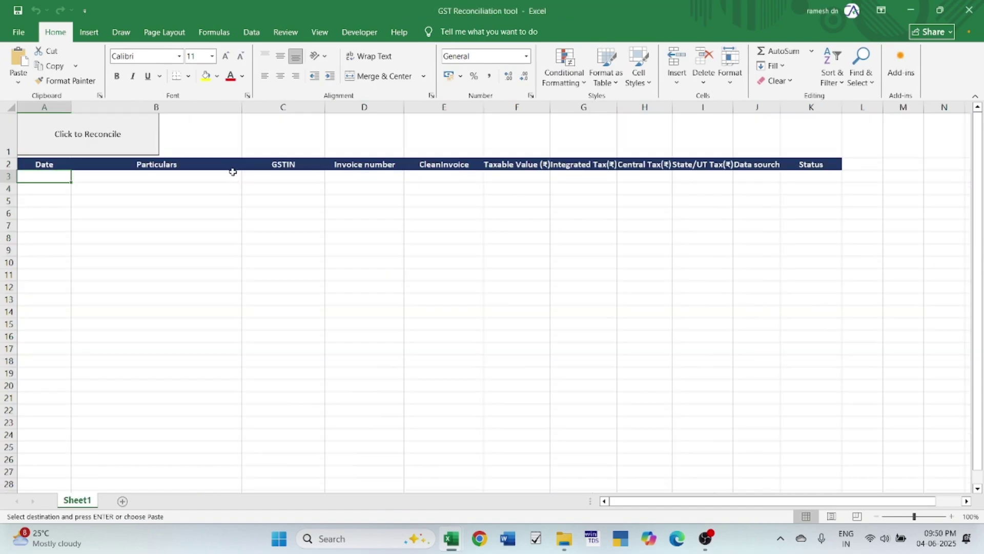
key("Right")
key("Right")
key("ctrl+v")
Copy the trade names B6:B24 into the Particulars column at B3.
key("alt+Tab")
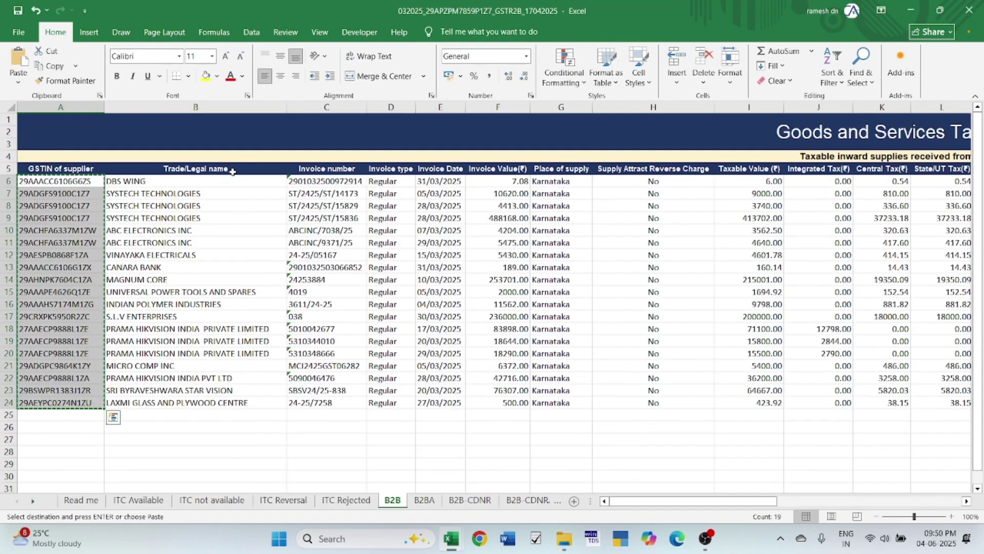
key("Right")
key("ctrl+shift+Down")
key("ctrl+c")
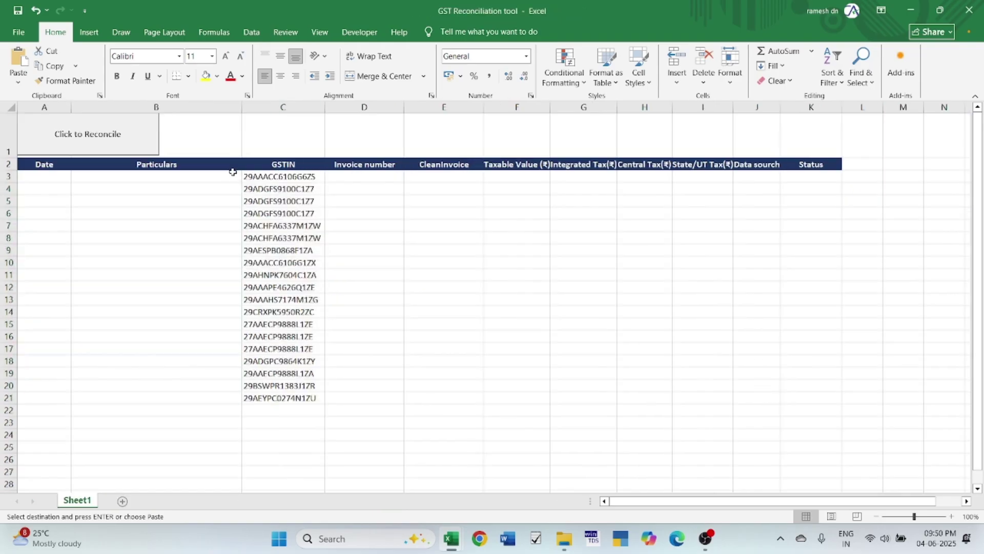
key("alt+Tab")
key("Left")
key("ctrl+v")
Copy the invoice numbers C6:C24 and move to D3 under Invoice number.
key("alt+Tab")
key("Right")
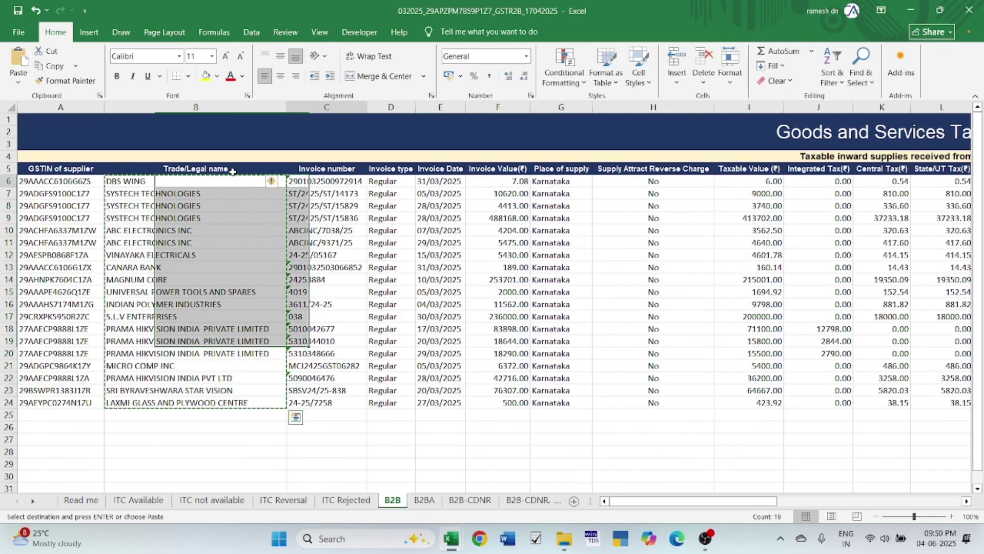
key("ctrl+shift+Down")
key("ctrl+c")
key("alt+Tab")
key("Right")
key("Right")
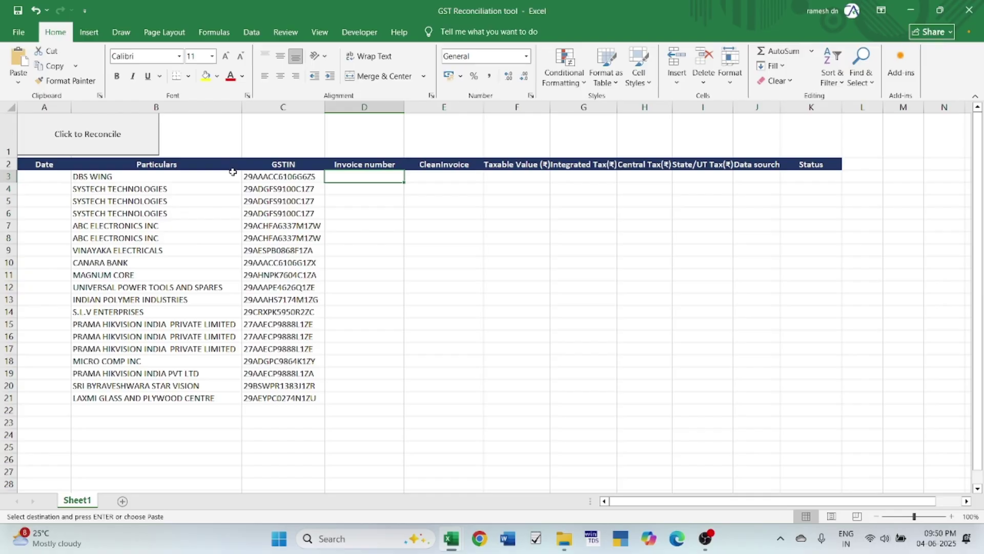
Paste the invoice numbers into D3 and the GSTR-2B invoice dates into A3.
key("ctrl+v")
left_click(233, 173)
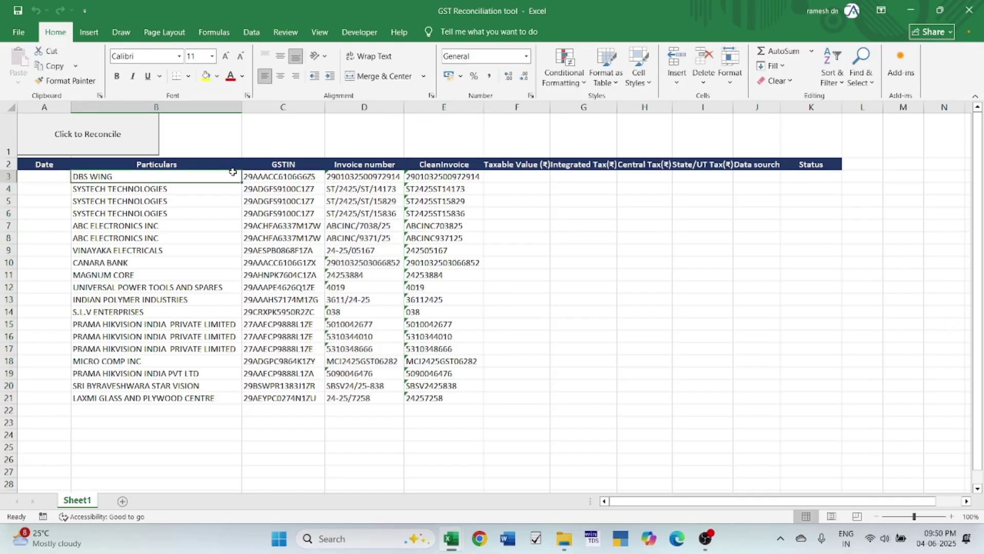
key("ctrl+Tab")
key("Right")
key("Right")
key("ctrl+shift+Down")
key("ctrl+c")
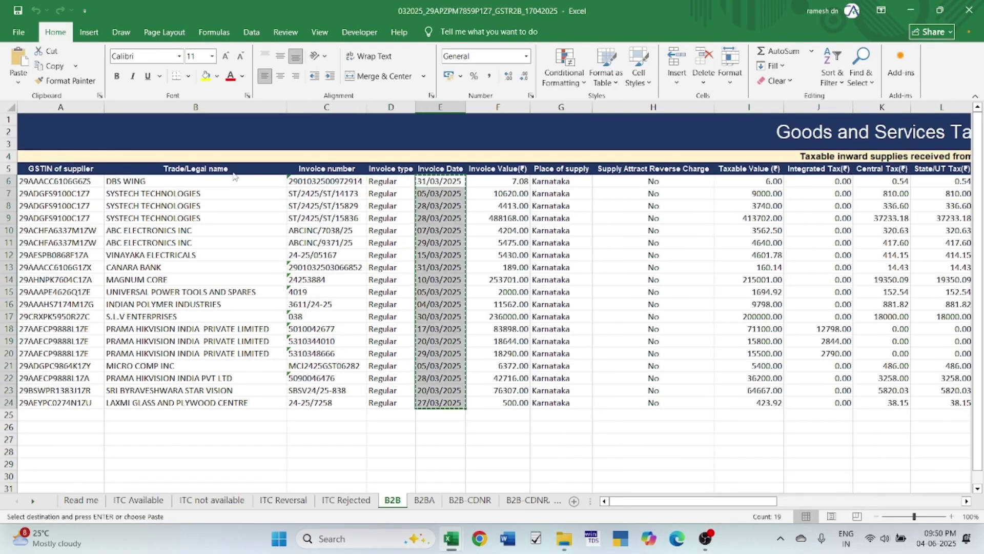
key("ctrl+Tab")
key("Left")
key("ctrl+v")
Paste the taxable values and tax amounts I6:L24 as values into F3.
key("Right")
key("Right")
key("Right")
key("Right")
key("Right")
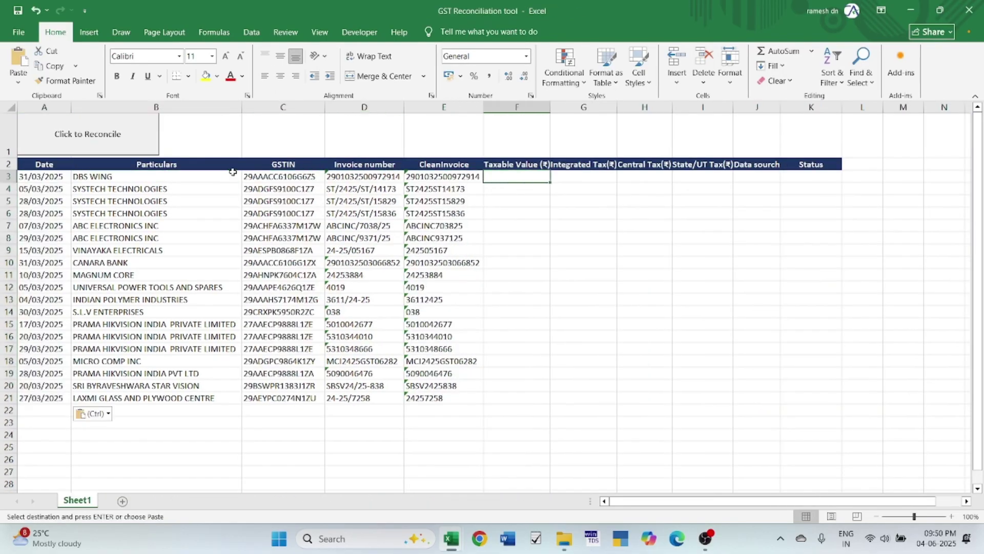
key("ctrl+Tab")
key("Right")
key("Right")
key("Right")
key("Right")
key("shift+Right")
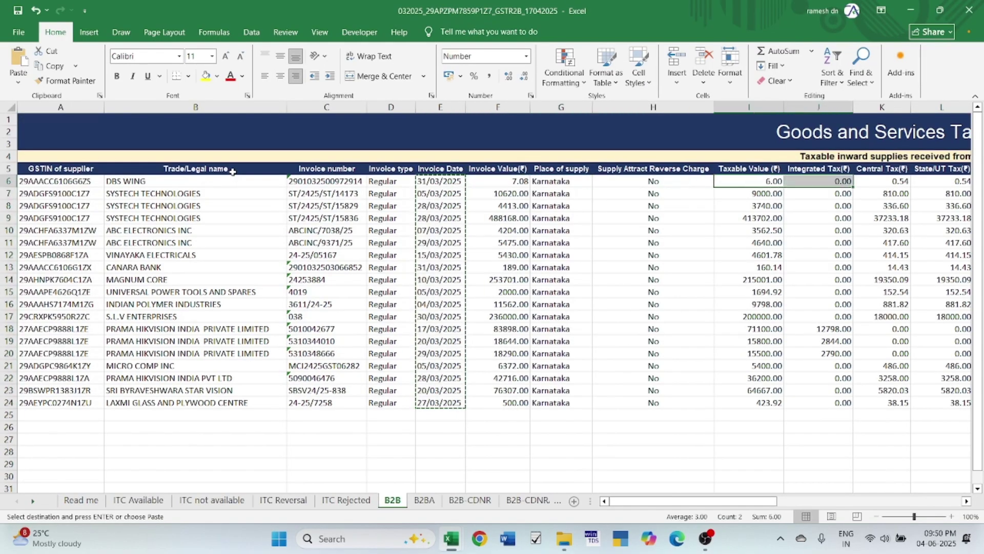
key("shift+Right")
key("shift+Right")
key("ctrl+shift+Down")
key("ctrl+c")
key("ctrl+Tab")
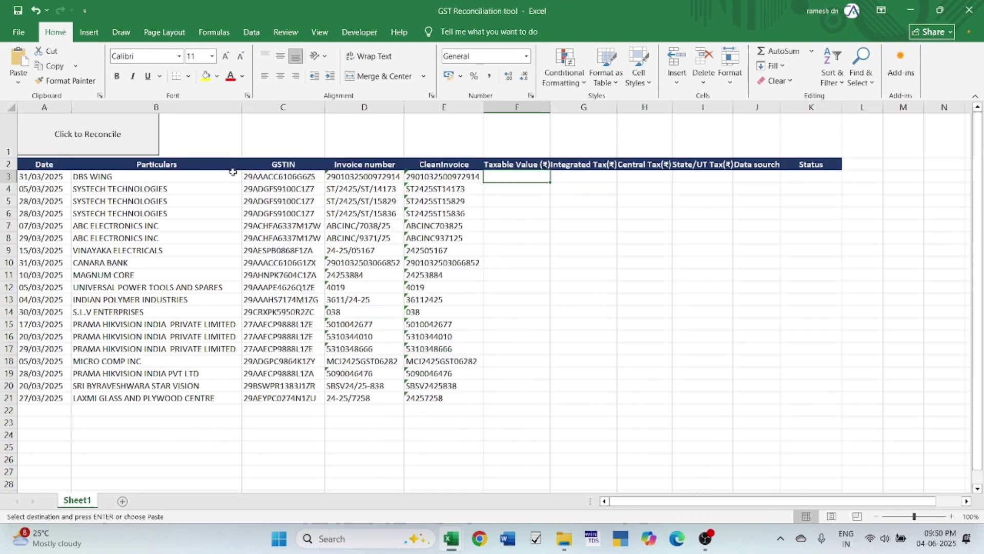
key("ctrl+alt+v")
key("v")
key("Return")
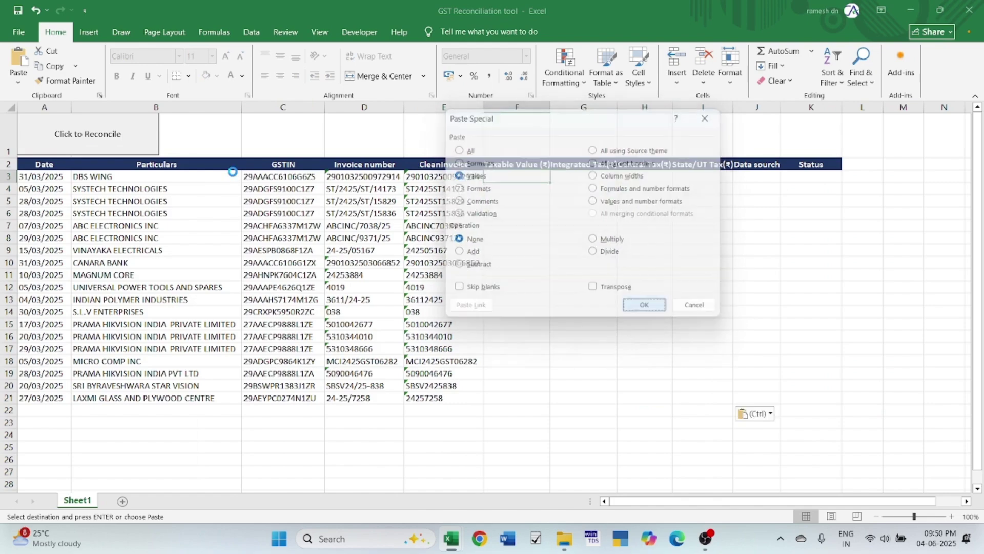
Enter GSTR 2B as the data source in J3 and fill it down to J21.
key("Right")
key("Right")
key("Right")
key("Right")
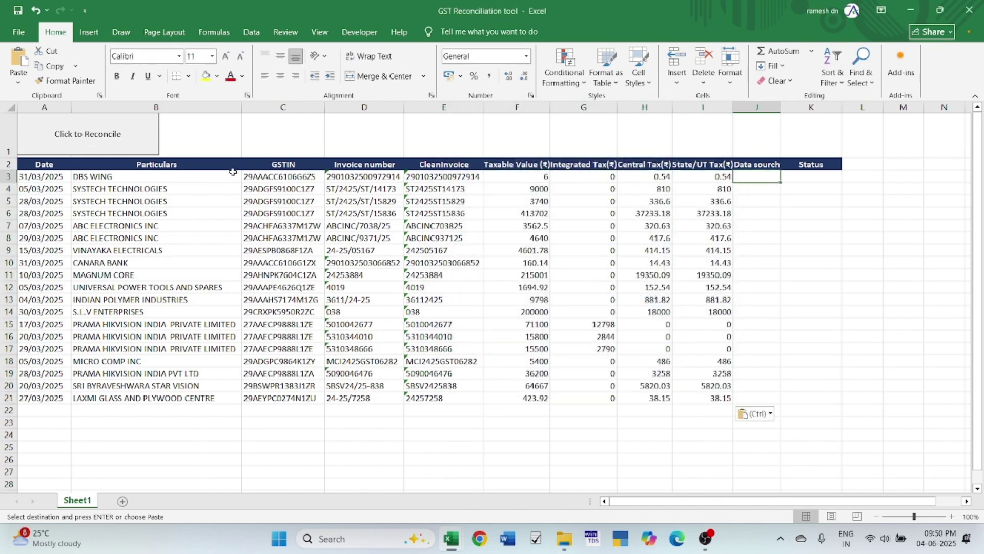
type("GSTR 2")
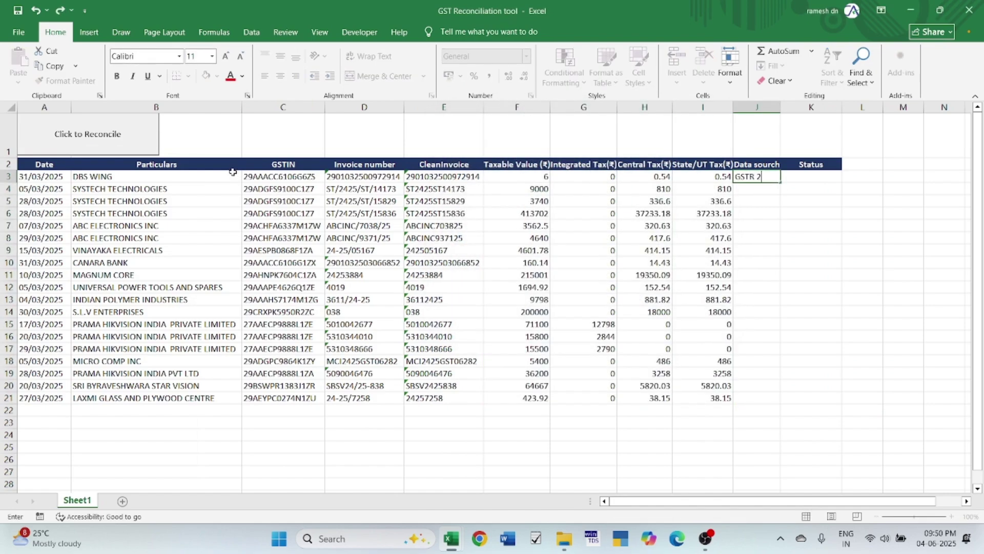
type("B")
key("Return")
key("Left")
key("ctrl+Down")
key("Right")
key("ctrl+shift+Up")
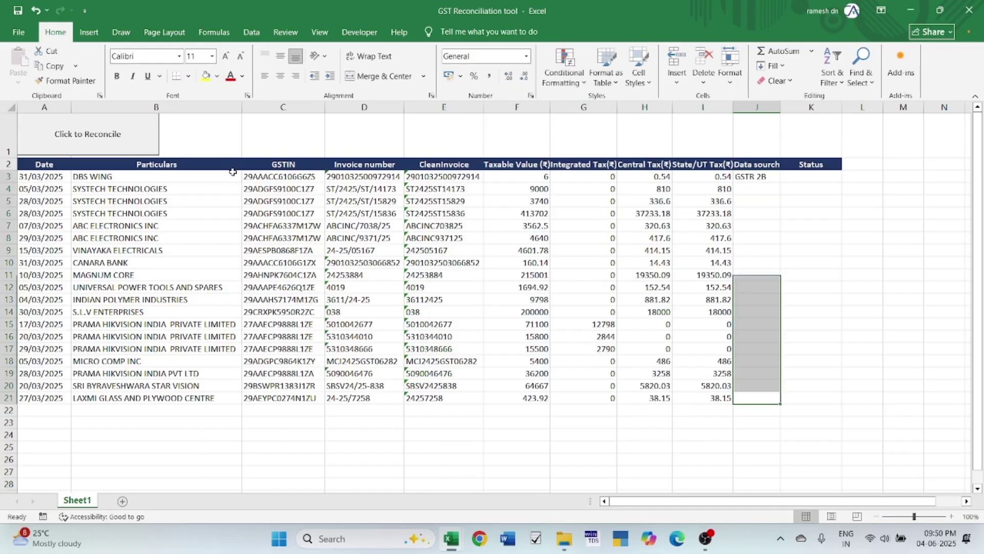
key("ctrl+d")
key("Down")
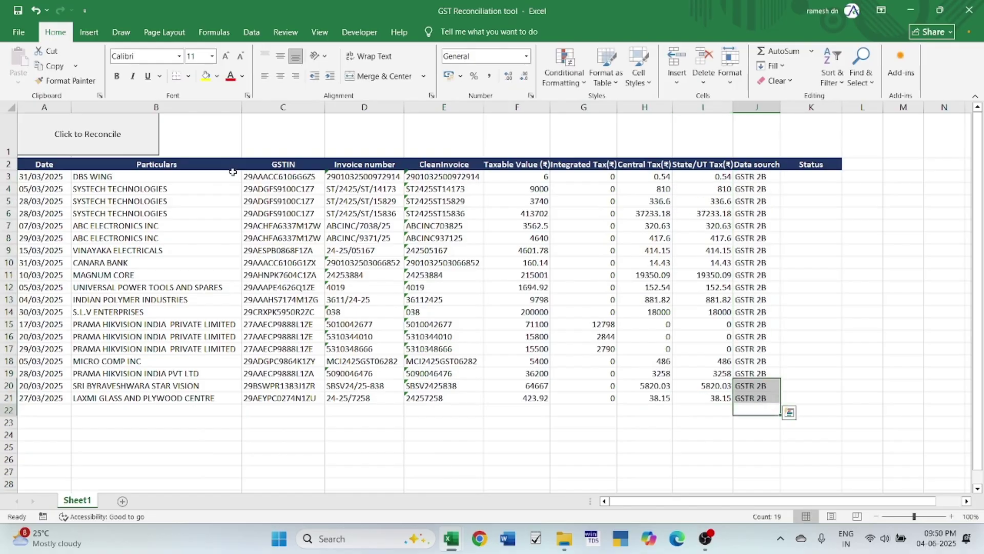
key("Home")
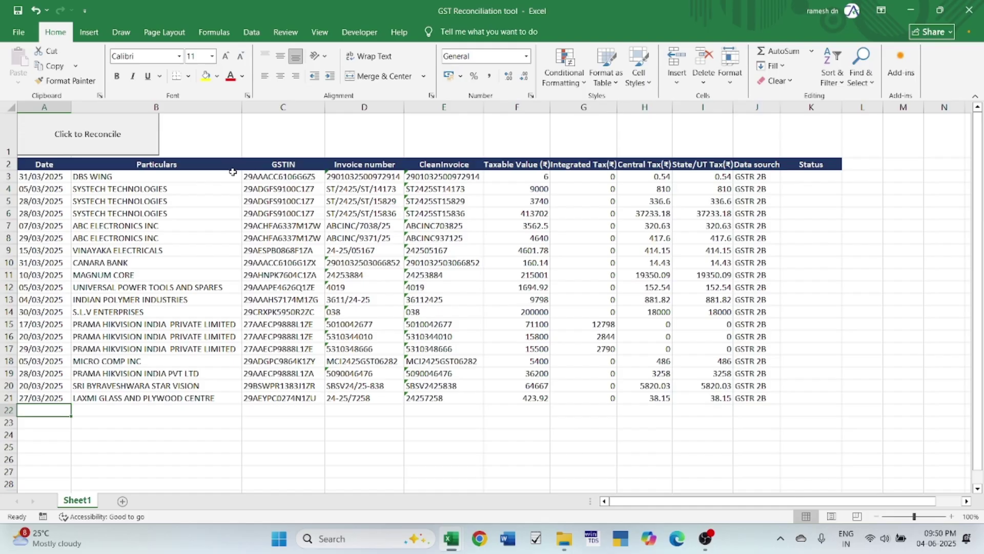
Bring up the demo folder window and open Purchase Reg.xls in Excel.
key("alt+Tab")
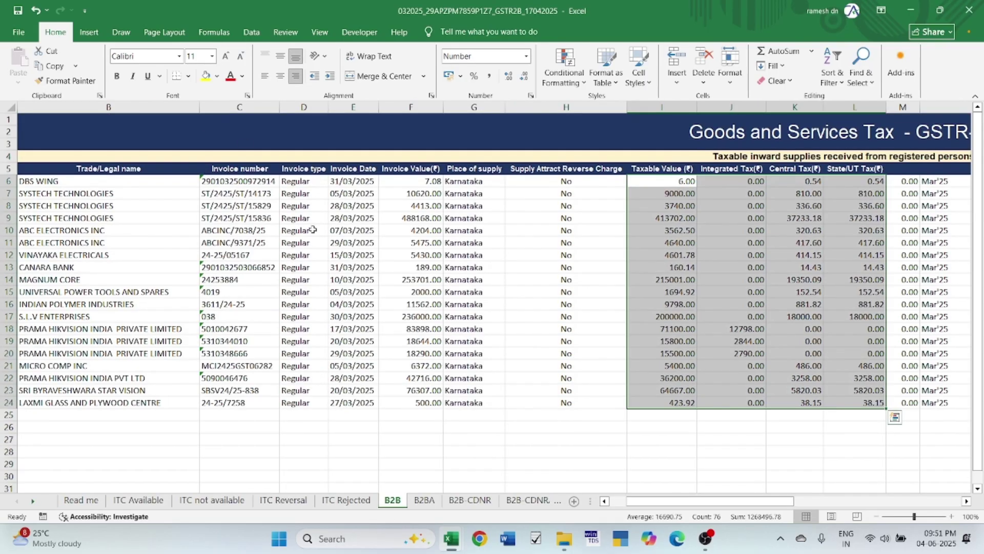
left_click(312, 229)
key("alt+Tab")
key("alt+Tab")
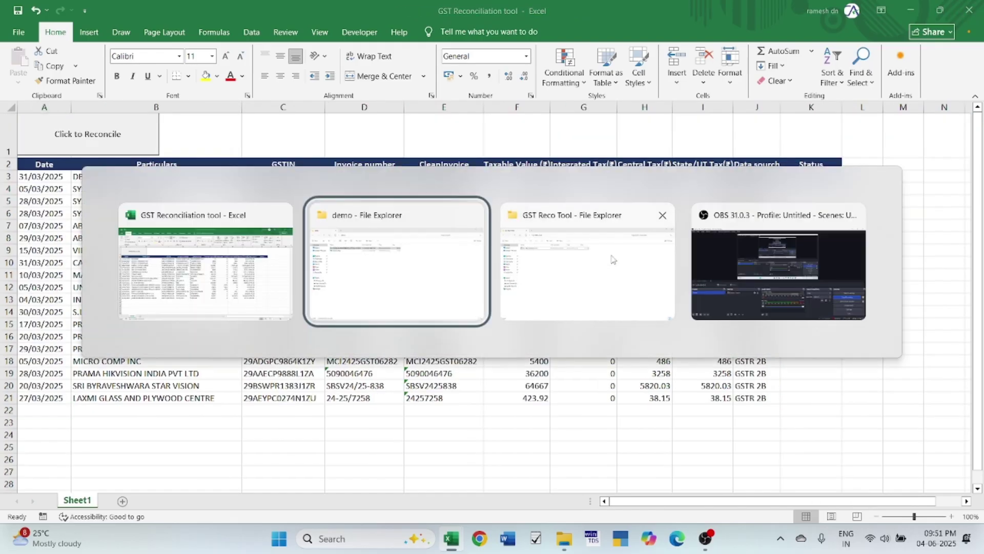
left_click(611, 259)
key("alt+Tab")
key("alt+Tab")
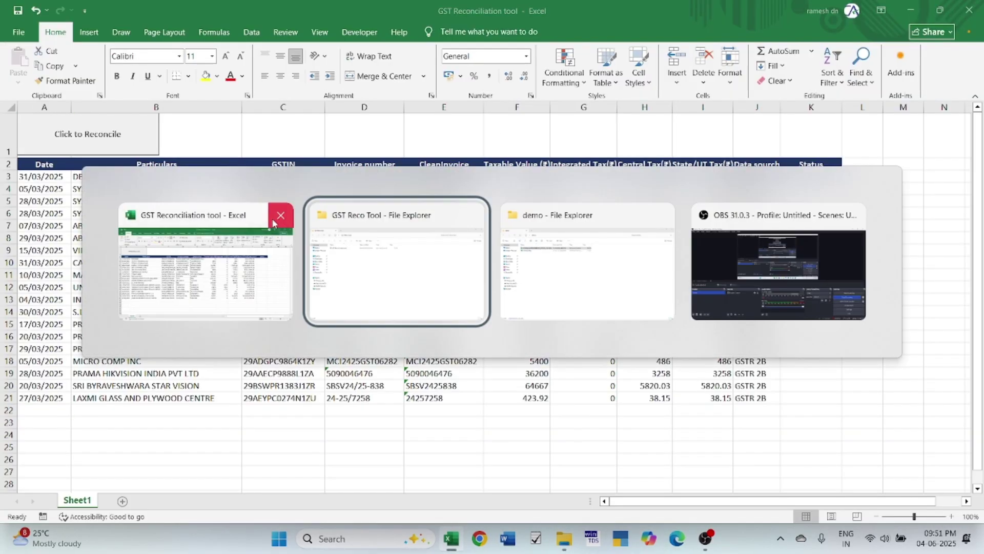
key("alt+Tab")
left_click(209, 152)
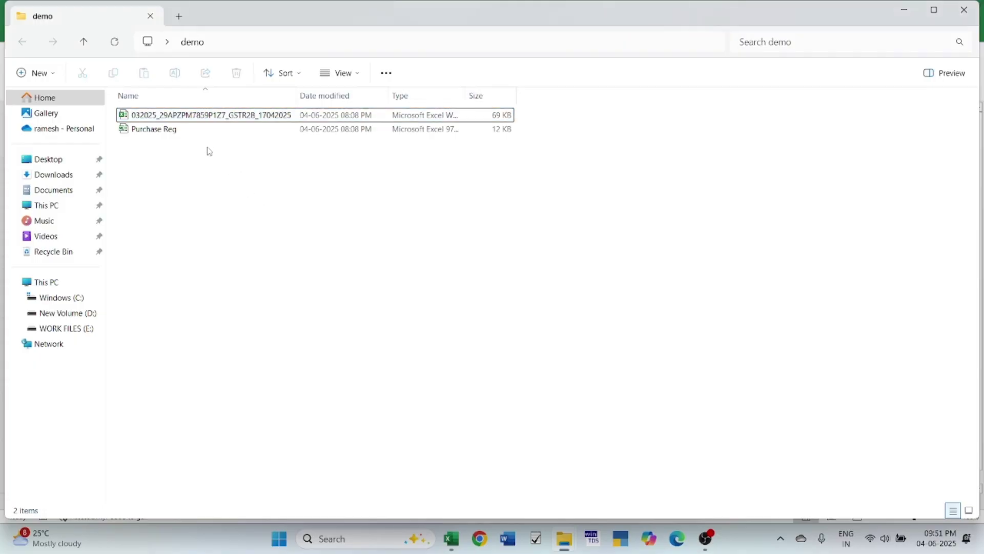
left_click(207, 133)
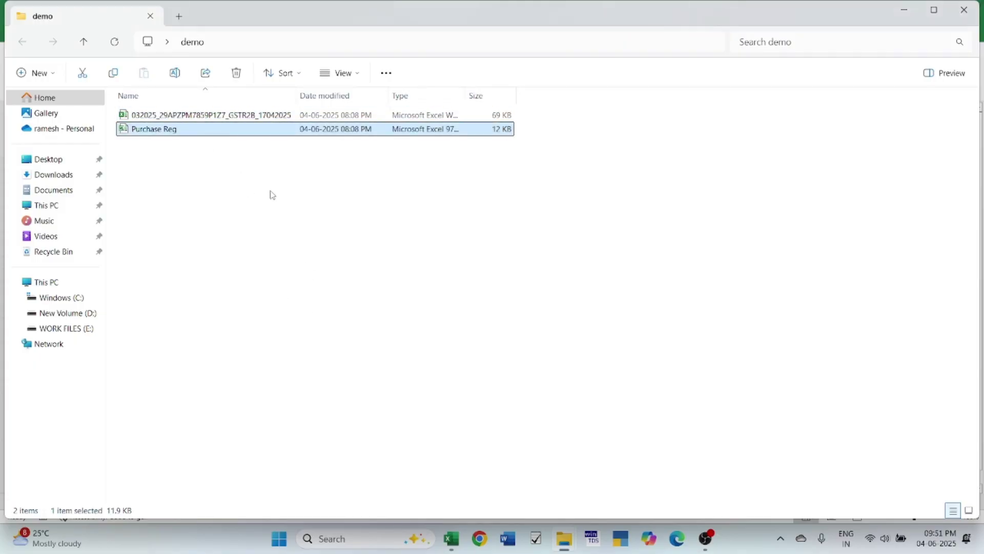
double_click(270, 131)
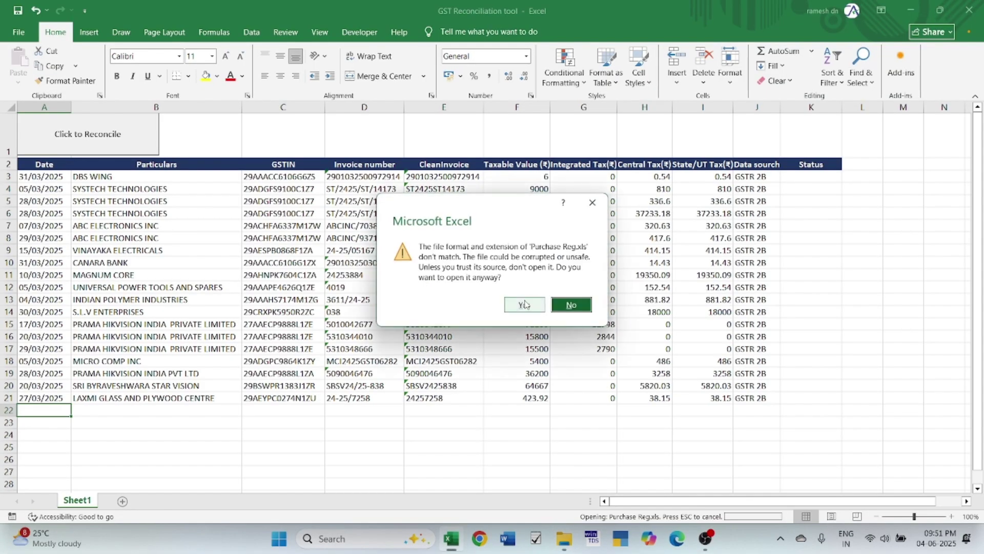
Open Purchase Reg despite the format warning and paste its sixteen GSTINs into Sheet1 from row 22.
left_click(524, 305)
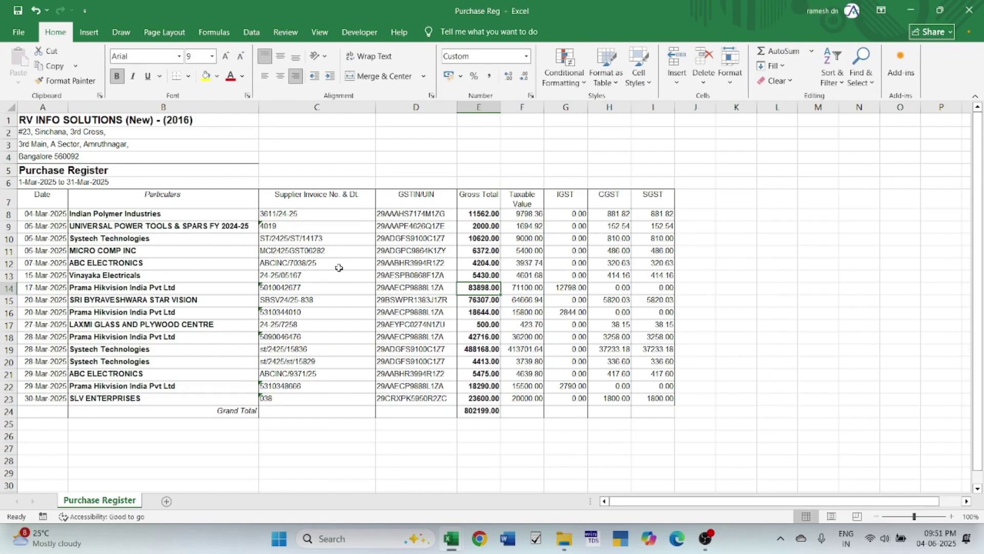
left_click(281, 274)
key("Up")
key("Up")
key("Up")
key("Up")
key("Right")
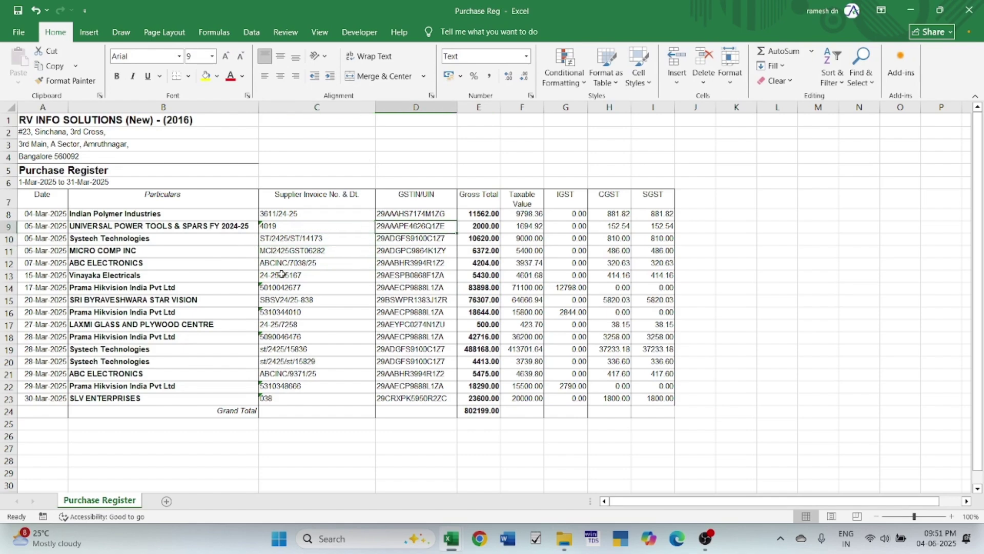
key("Up")
key("ctrl+shift+Down")
key("ctrl+c")
key("alt+Tab")
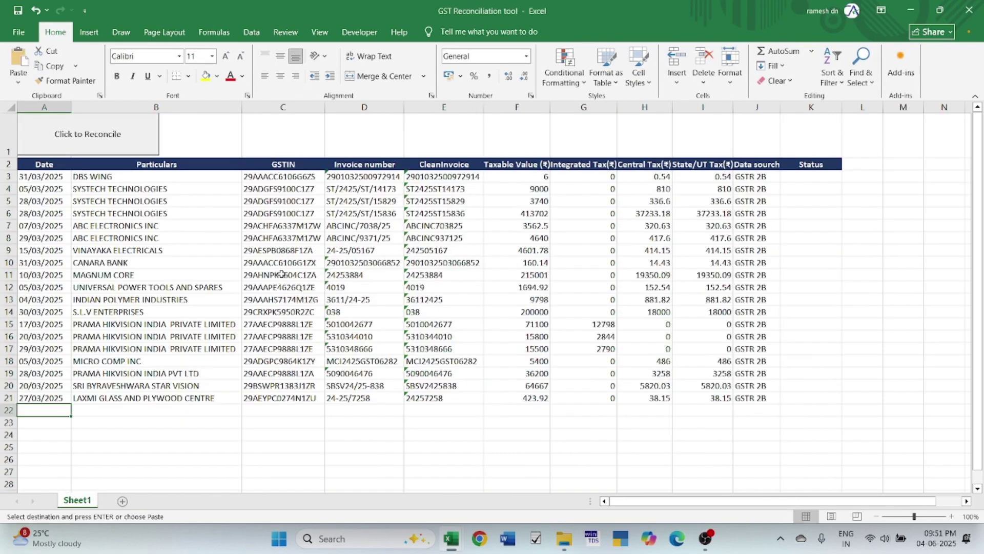
key("Right")
key("Right")
key("Right")
key("Left")
key("ctrl+v")
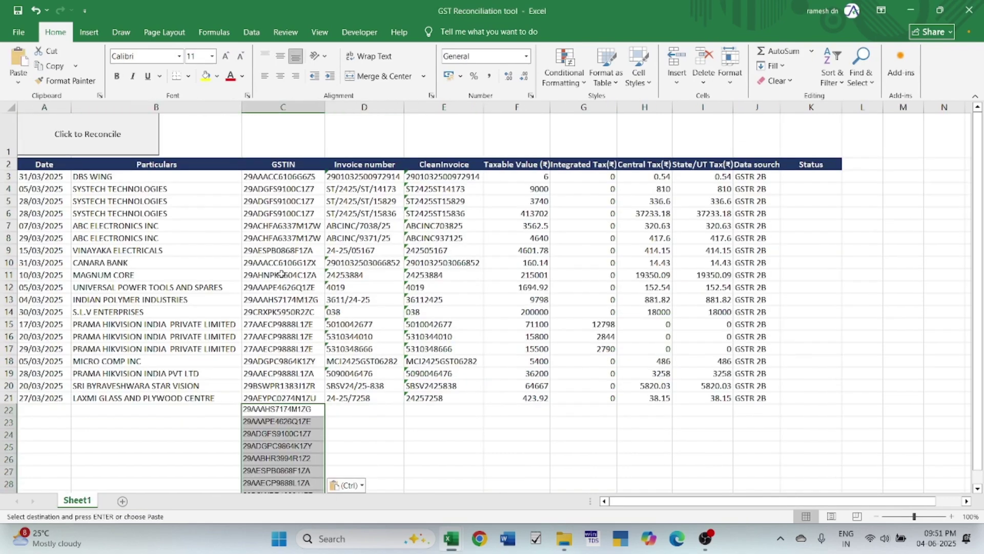
Copy the register's invoice dates into the Date column from row 22.
key("alt+Tab")
key("Left")
key("Left")
key("Left")
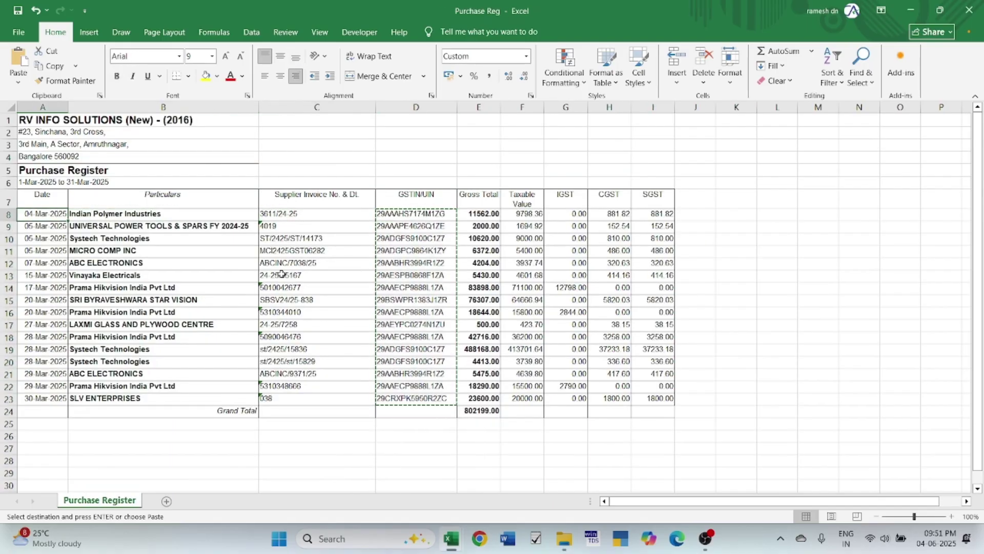
key("ctrl+shift+Down")
key("ctrl+c")
key("alt+Tab")
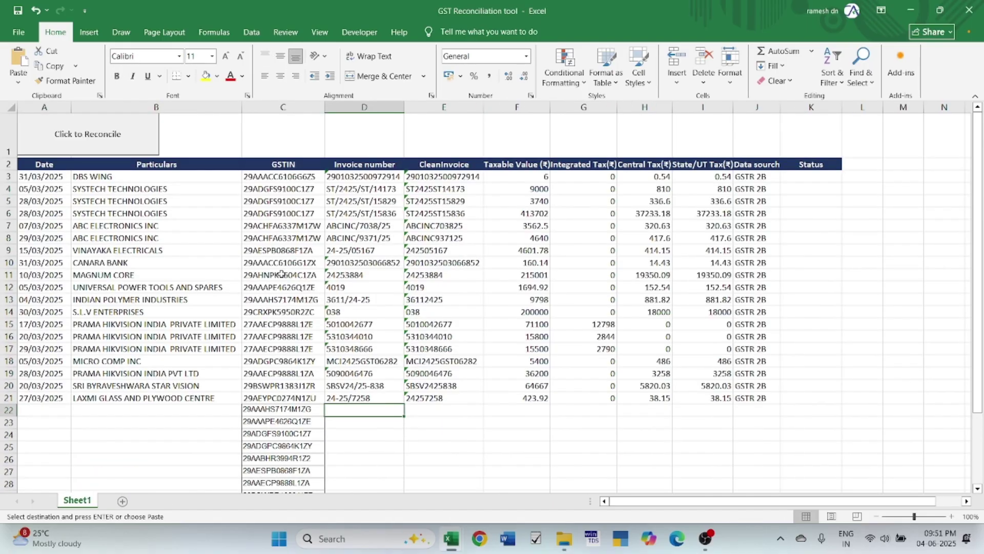
key("Left")
key("Left")
key("ctrl+v")
Copy the sixteen party names into the Particulars column.
key("alt+Tab")
key("Right")
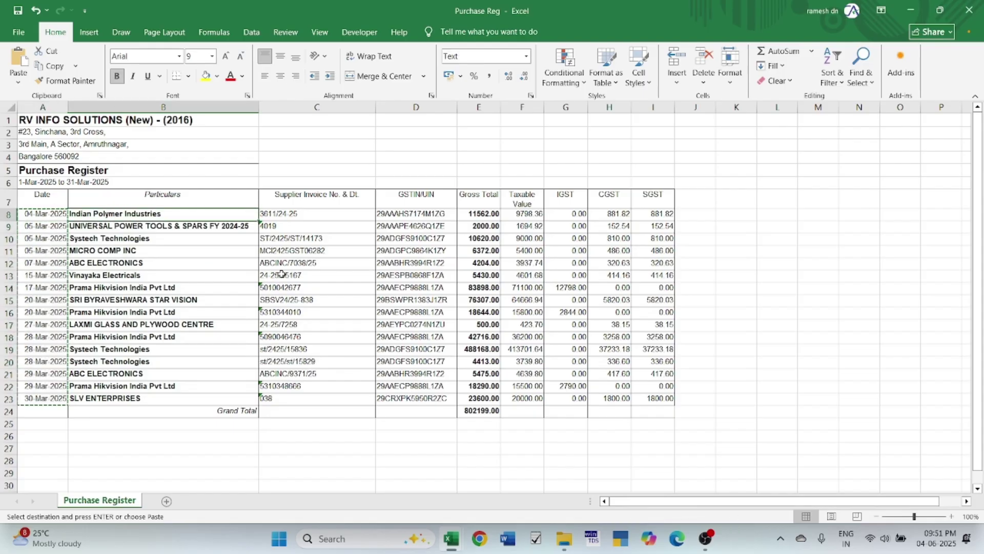
key("shift+Down")
key("shift+Down")
key("shift+Down")
key("shift+Down")
key("shift+Down")
key("shift+Down")
key("shift+Down")
key("shift+Down")
key("shift+Down")
key("shift+Down")
key("shift+Down")
key("shift+Down")
key("shift+Down")
key("shift+Down")
key("shift+Down")
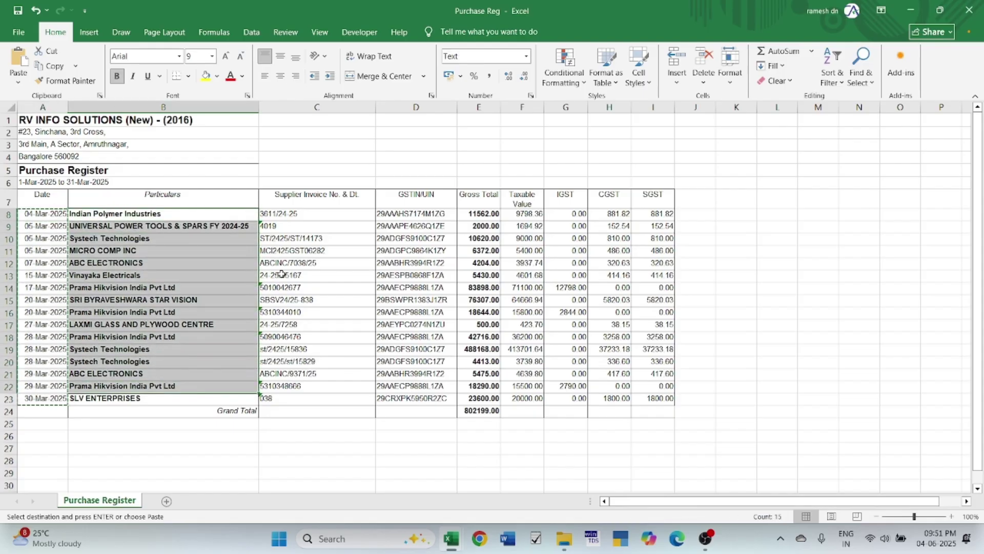
key("ctrl+c")
key("alt+Tab")
key("Right")
key("ctrl+v")
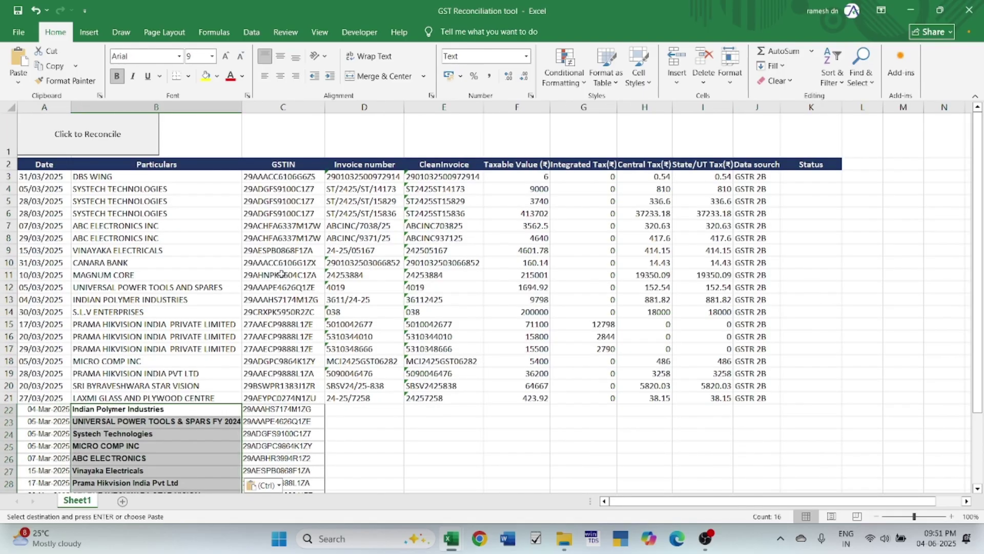
key("Right")
key("Right")
Copy the supplier invoice numbers into the Invoice number column.
key("alt+Tab")
key("Right")
key("ctrl+shift+Down")
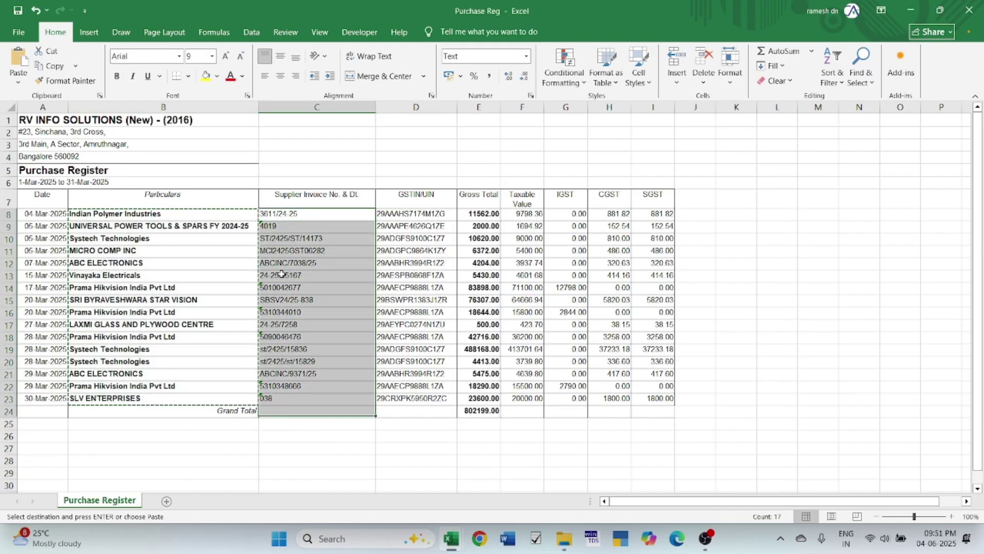
key("ctrl+c")
key("alt+Tab")
key("ctrl+v")
key("Right")
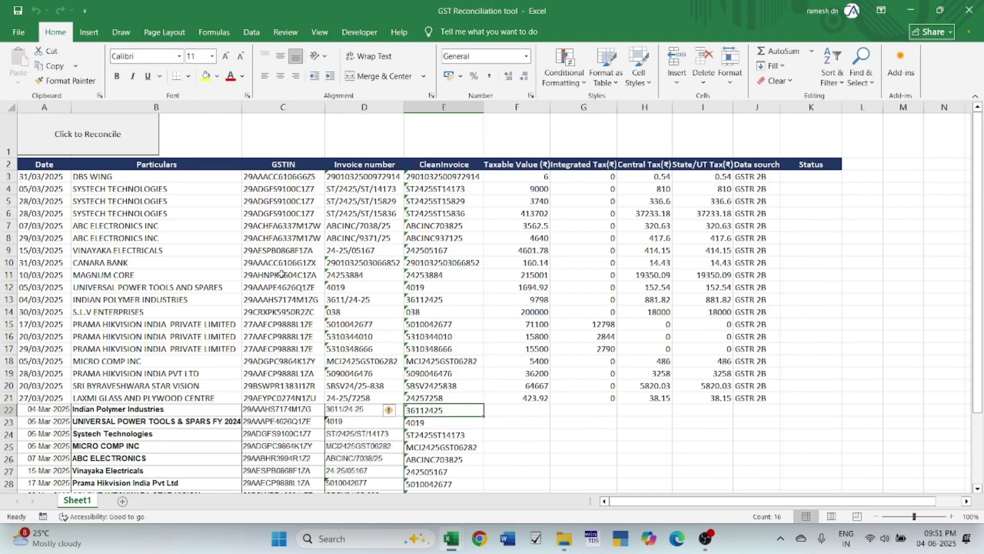
key("Right")
Paste the register's taxable values and tax amounts as values starting at F22.
key("alt+Tab")
key("Escape")
key("Right")
key("Right")
key("Right")
key("shift+Right")
key("shift+Right")
key("shift+Right")
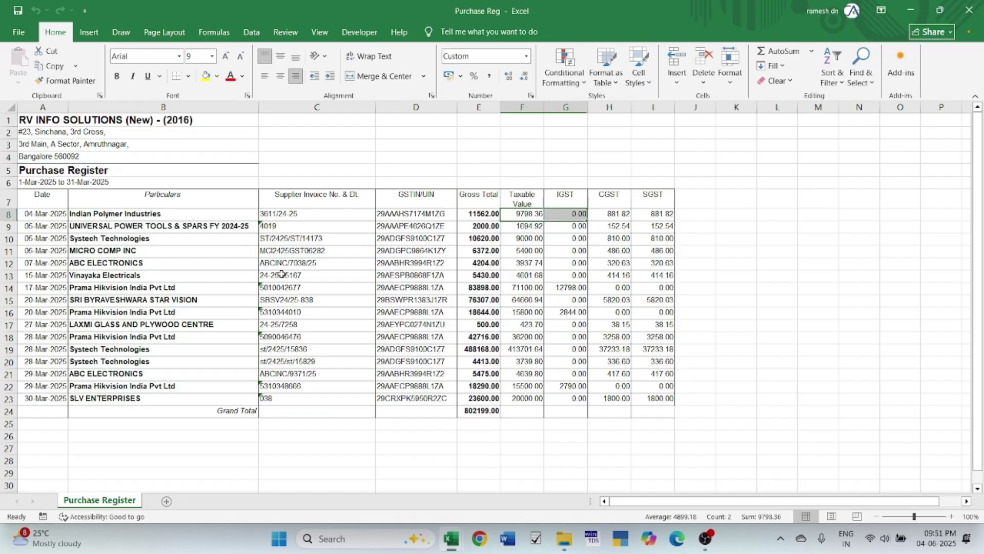
key("ctrl+shift+Down")
key("ctrl+c")
key("alt+Tab")
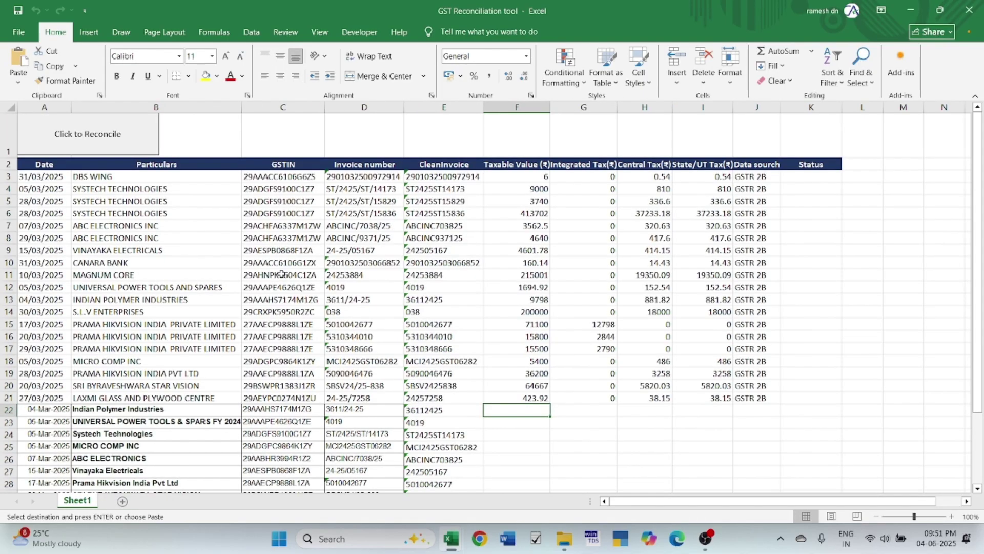
key("ctrl+alt+v")
key("v")
key("Return")
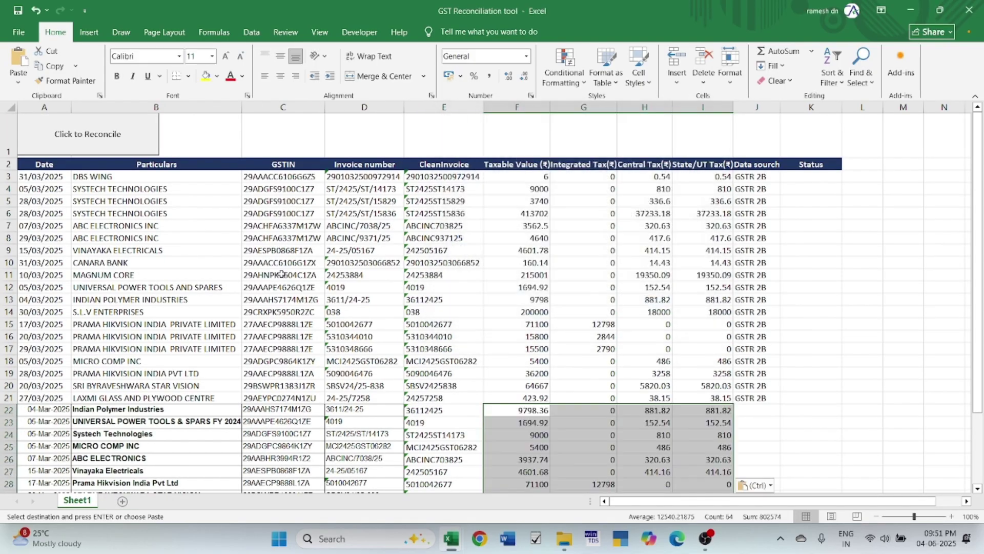
Enter Our Data as the data source in J22.
key("Right")
key("Right")
key("Right")
key("Right")
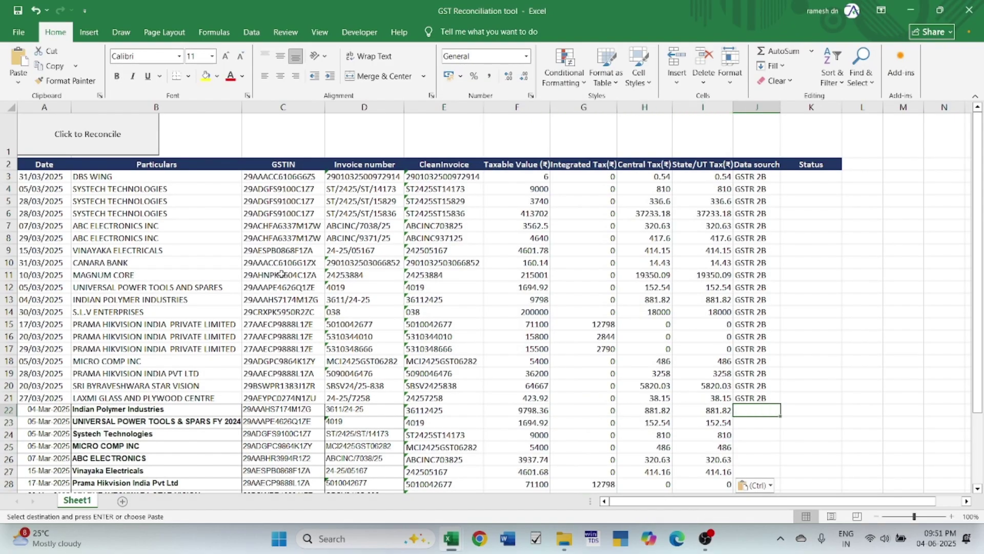
type("Our Data")
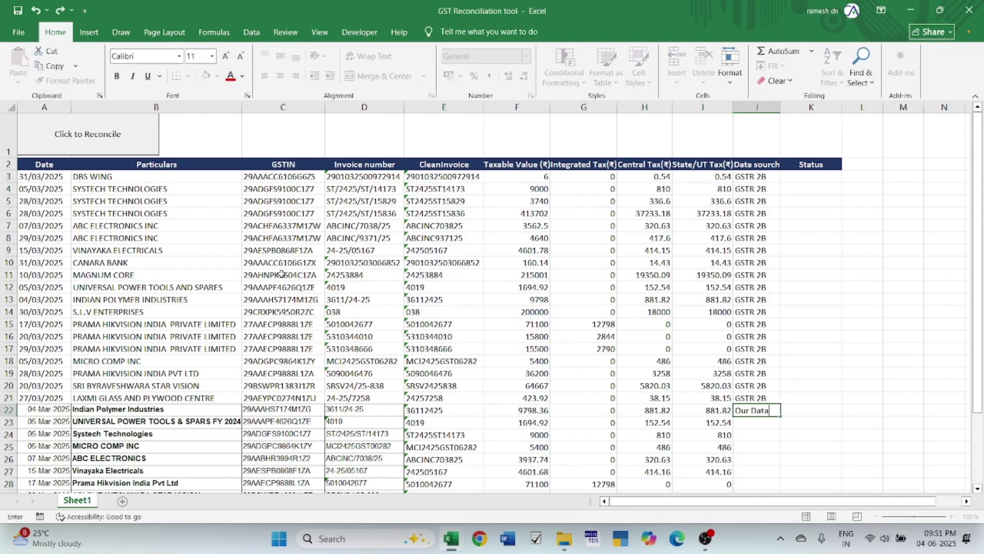
key("Return")
key("Up")
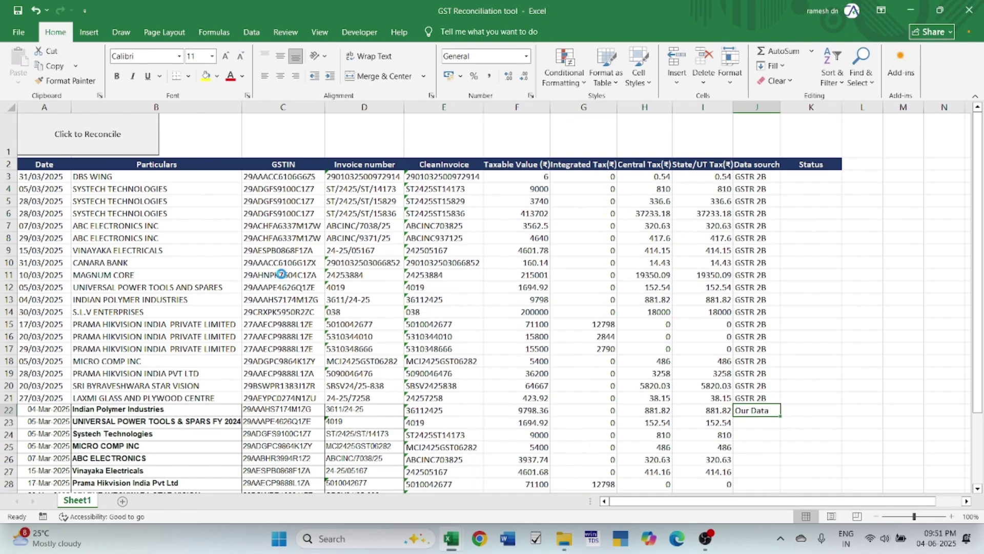
key("ctrl+c")
key("Left")
Fill Our Data down through J37 and return to the top of the sheet.
key("ctrl+Down")
key("Right")
key("Return")
key("ctrl+c")
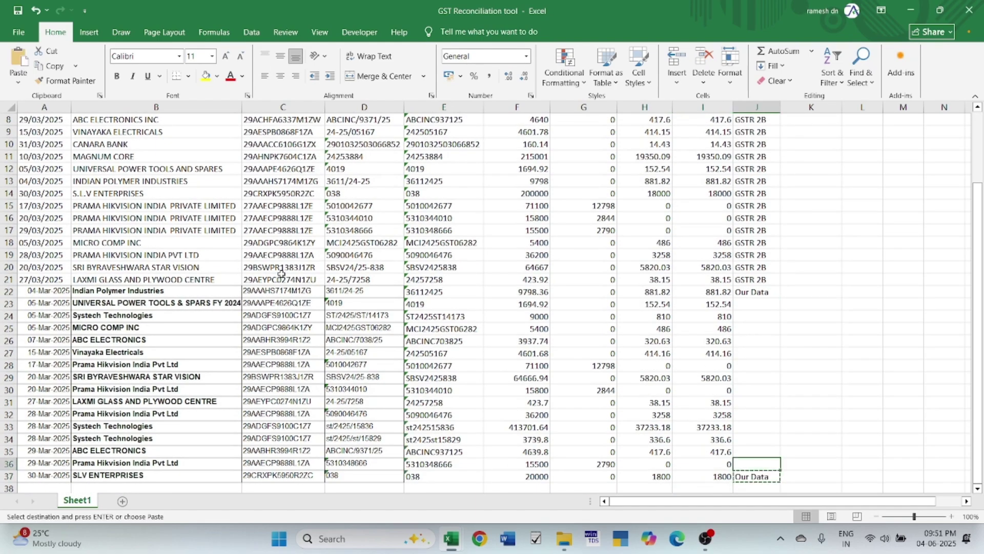
key("ctrl+shift+Up")
key("Return")
key("ctrl+Down")
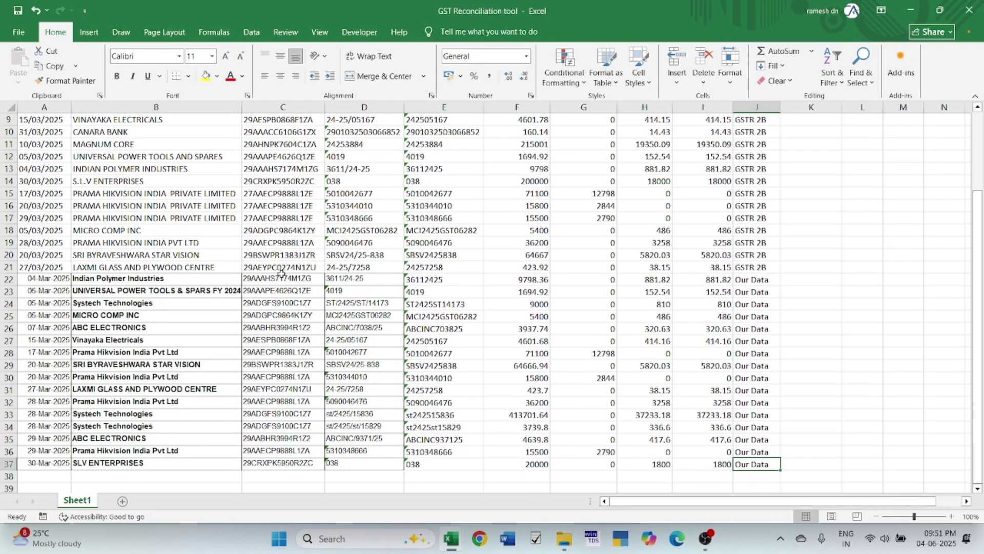
key("Left")
key("ctrl+Left")
scroll(281, 271, "up", 3)
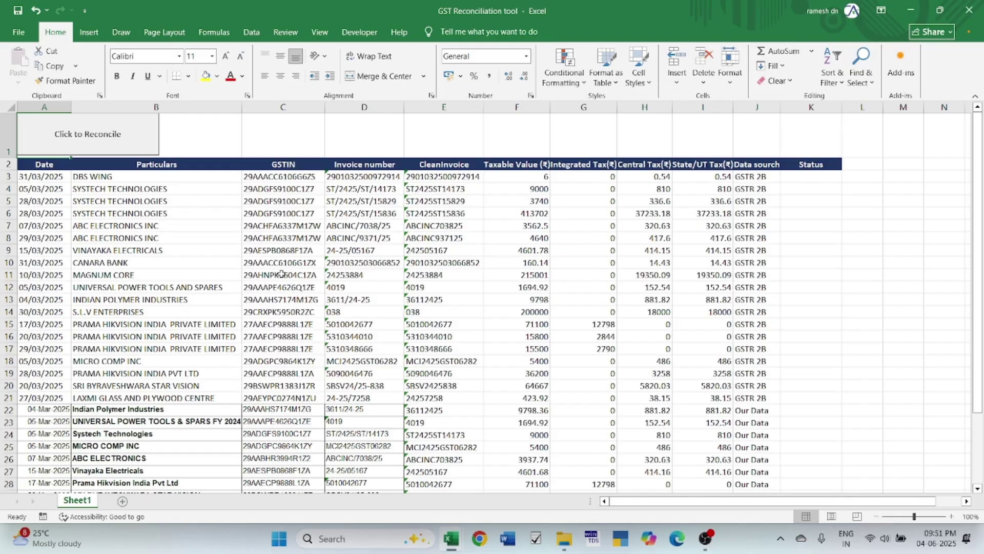
key("Down")
key("Down")
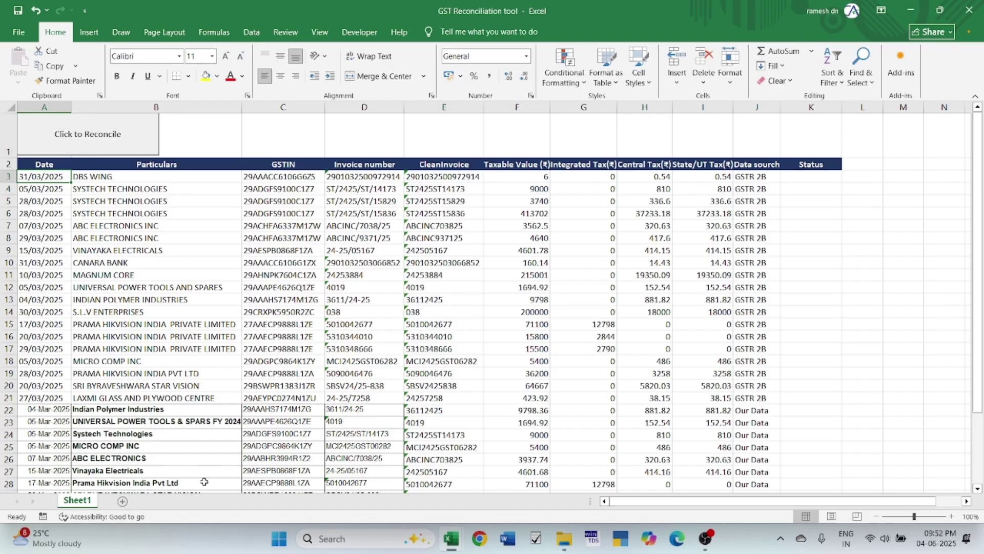
Run Click to Reconcile, review Not Found in Books and Mismatched, and move Sheet1 first.
left_click(107, 135)
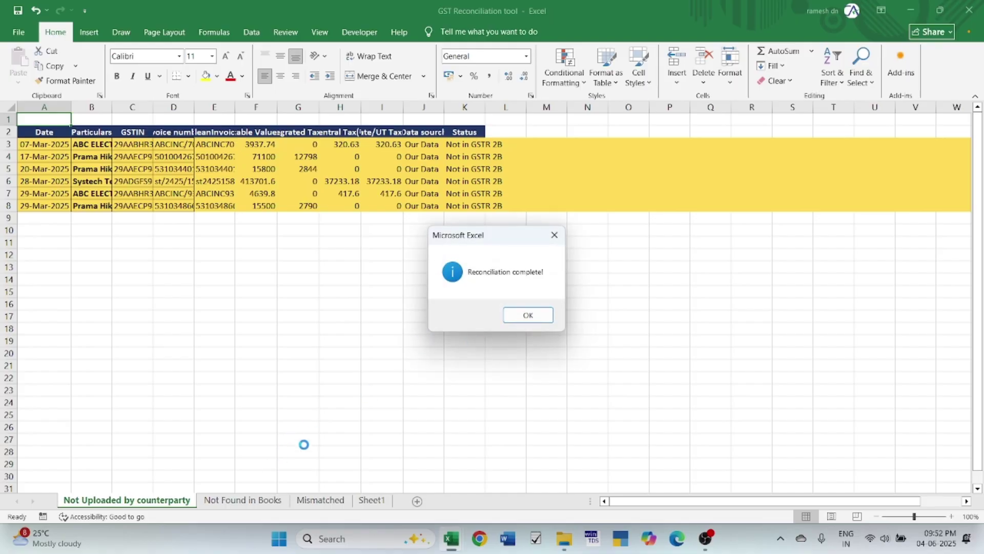
left_click(542, 314)
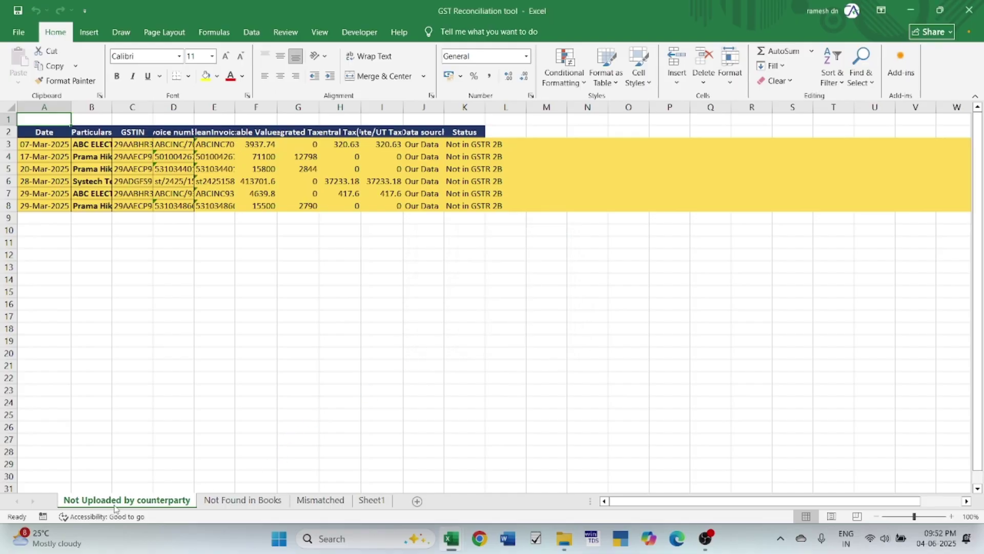
left_click(244, 504)
left_click(317, 502)
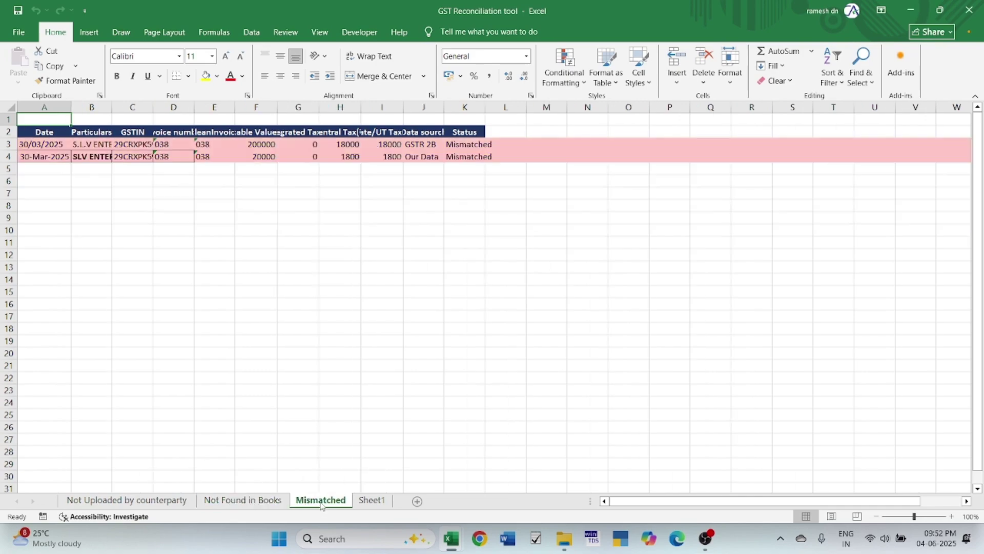
left_click(367, 503)
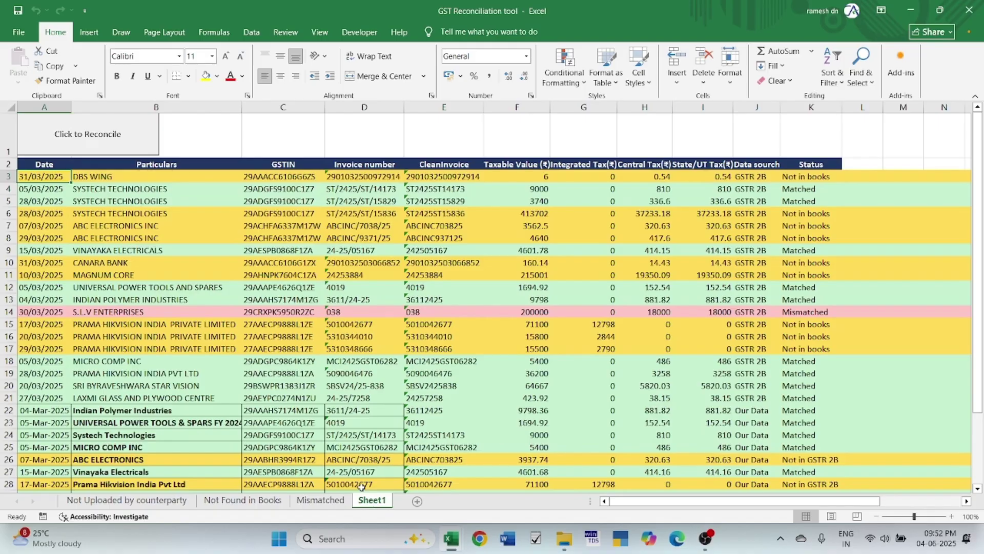
left_click_drag(275, 505, 66, 503)
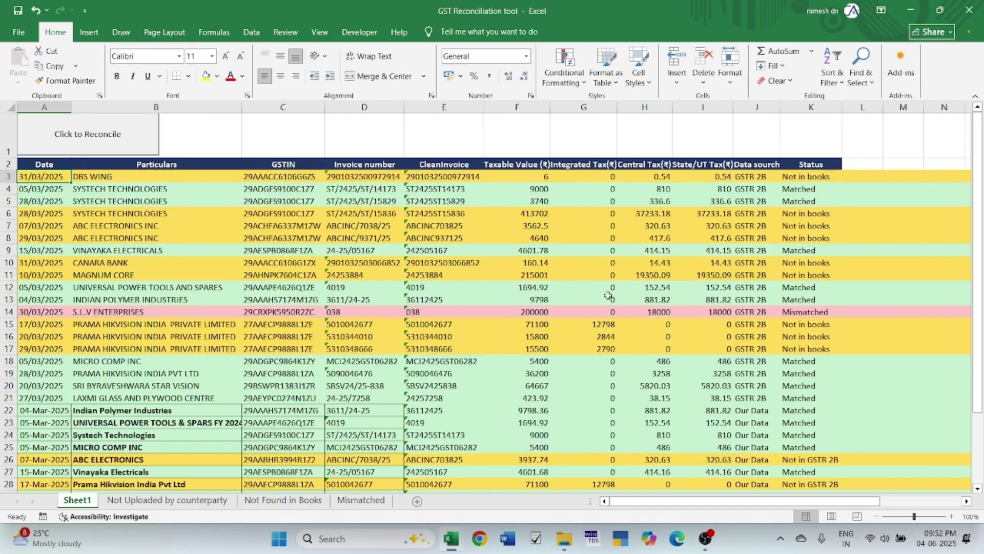
Check Sheet1's Not in books, Matched, Mismatched and Not in GSTR 2B statuses, then view Not Uploaded by counterparty.
left_click(810, 180)
left_click(808, 200)
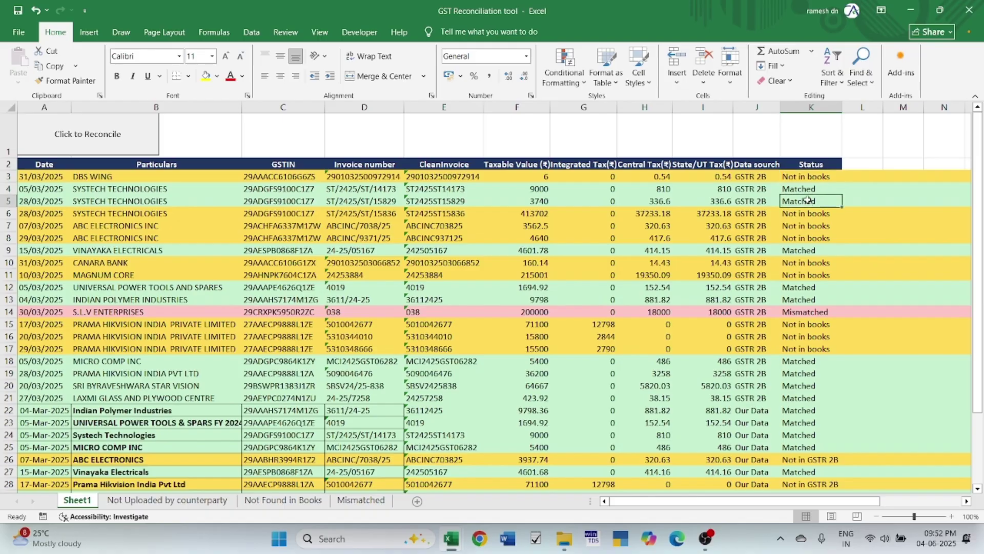
left_click(804, 287)
left_click(806, 311)
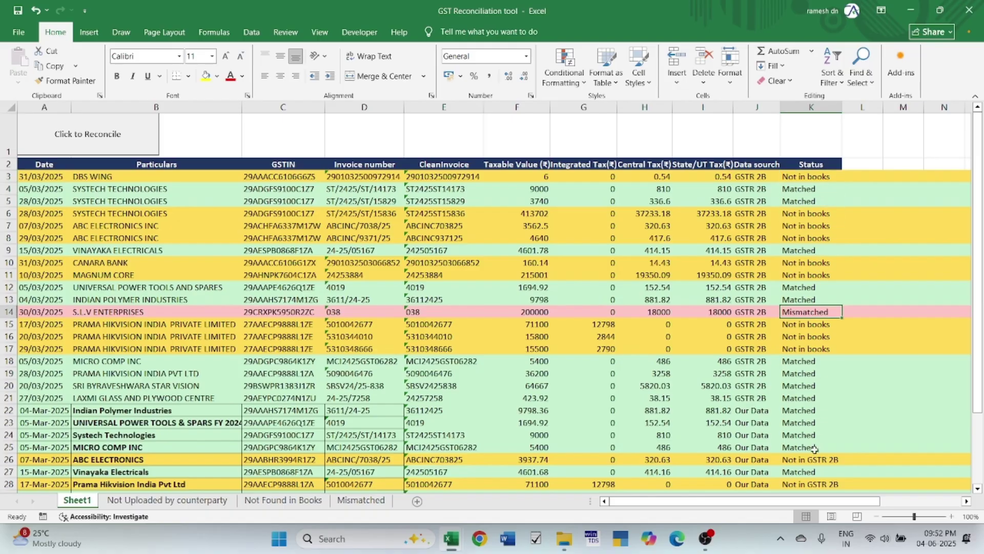
left_click(812, 458)
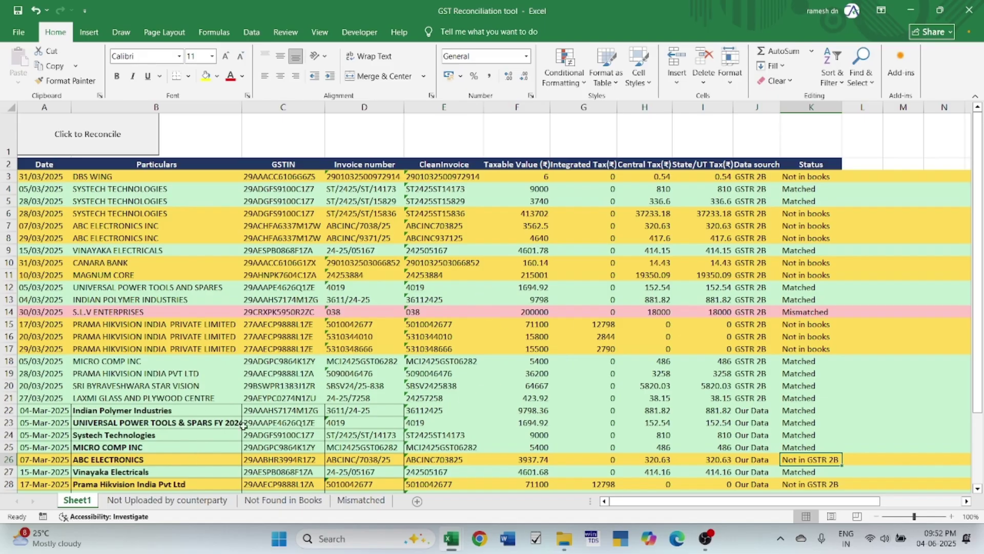
left_click(204, 498)
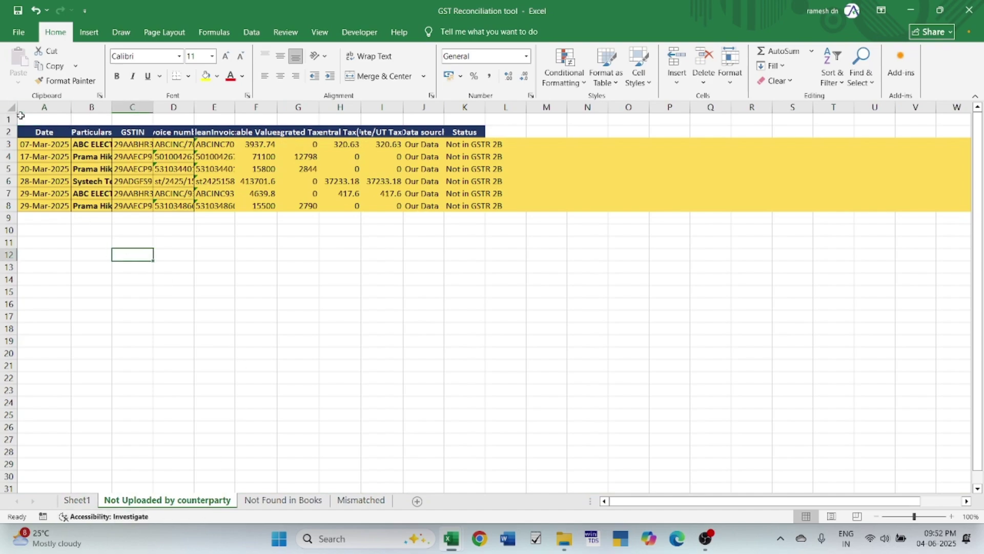
Autofit the Not Uploaded sheet's columns and highlight its Our Data source and Not in GSTR 2B status entries.
left_click(11, 107)
double_click(111, 108)
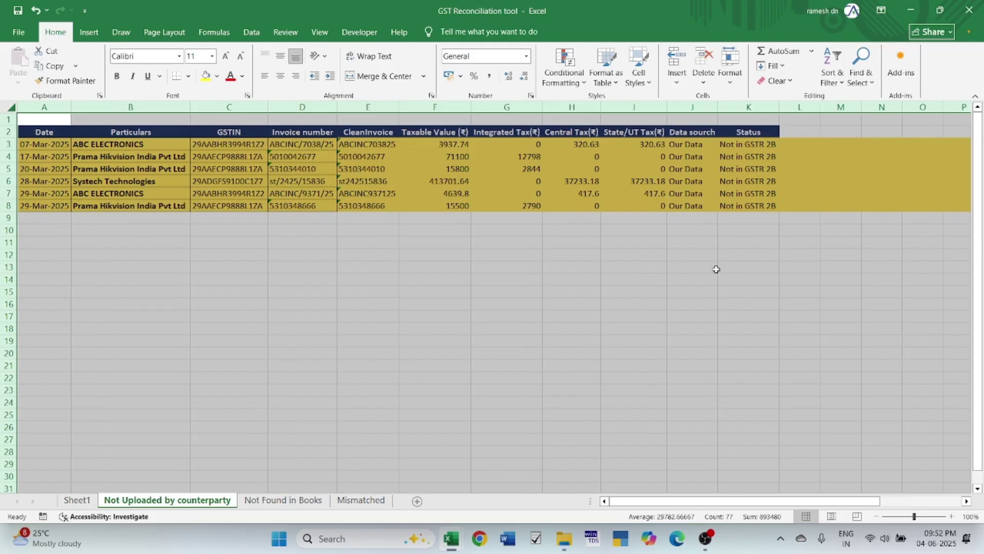
left_click(317, 376)
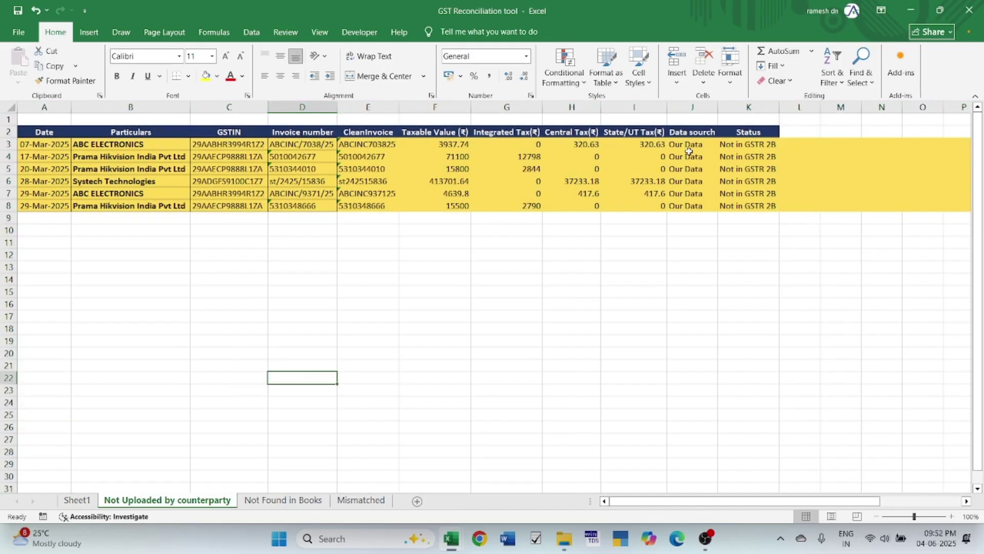
left_click_drag(687, 144, 692, 218)
left_click(810, 209)
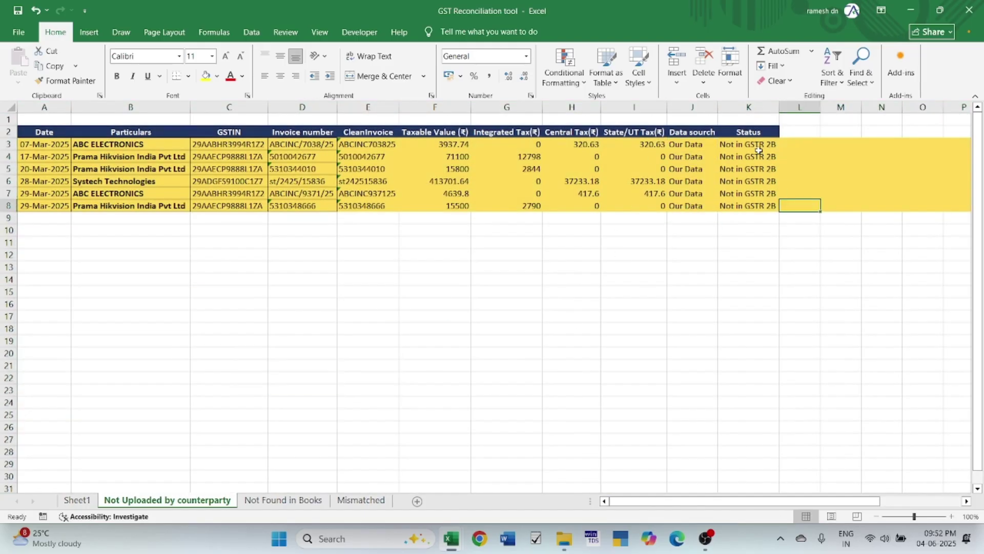
left_click_drag(757, 147, 768, 214)
left_click(555, 267)
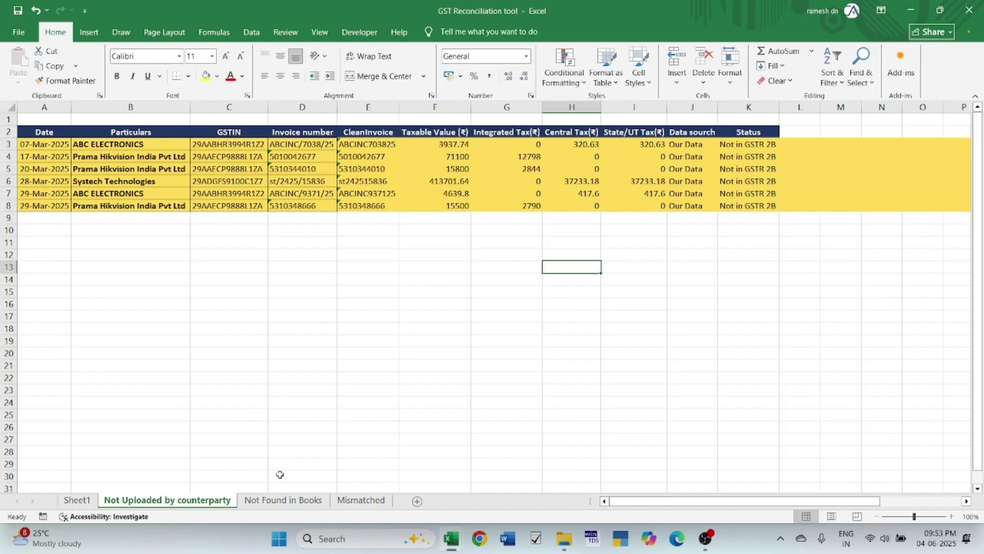
On Not Found in Books, highlight the GSTR 2B source entries and Not in books status entries.
left_click(283, 500)
left_click(448, 282)
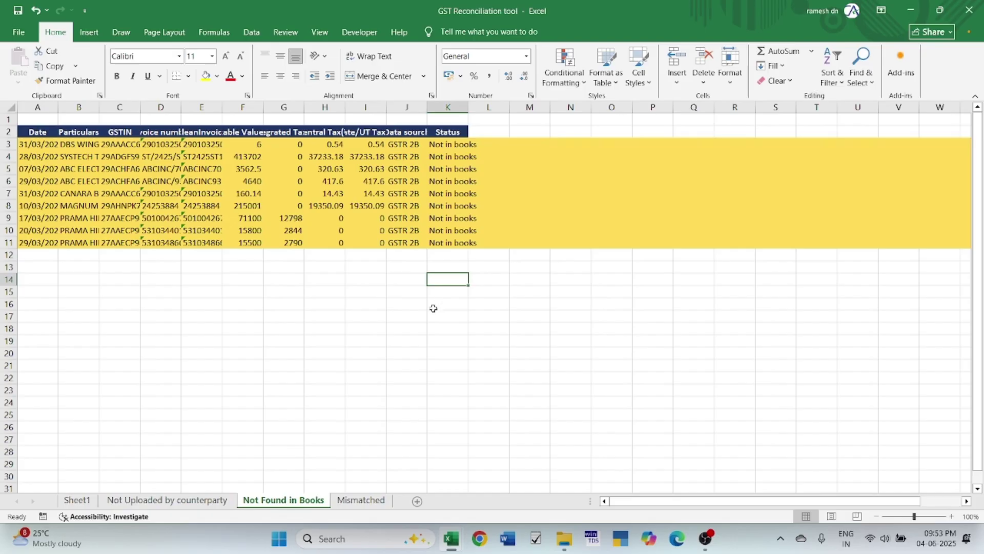
left_click(411, 141)
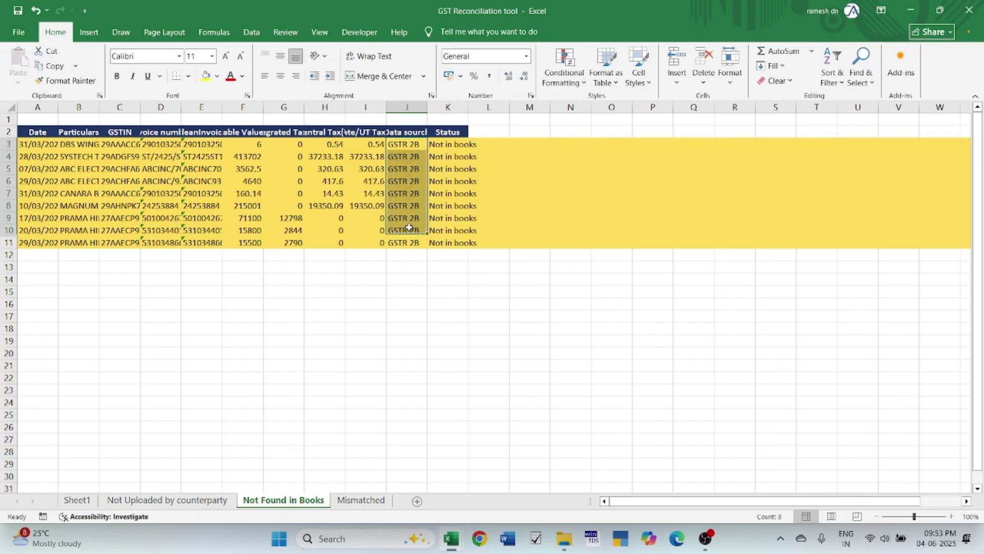
left_click_drag(408, 227, 408, 245)
left_click(447, 316)
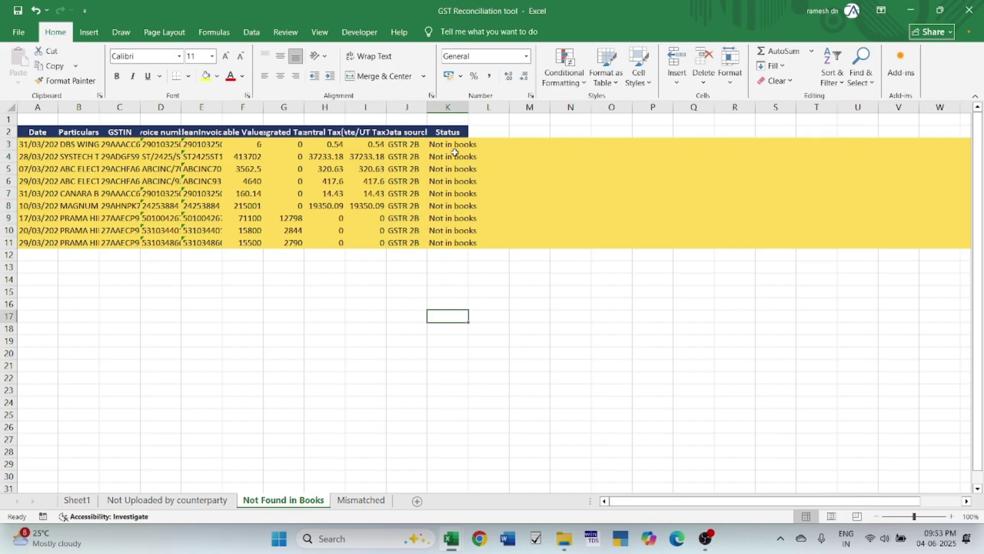
left_click_drag(453, 146, 452, 243)
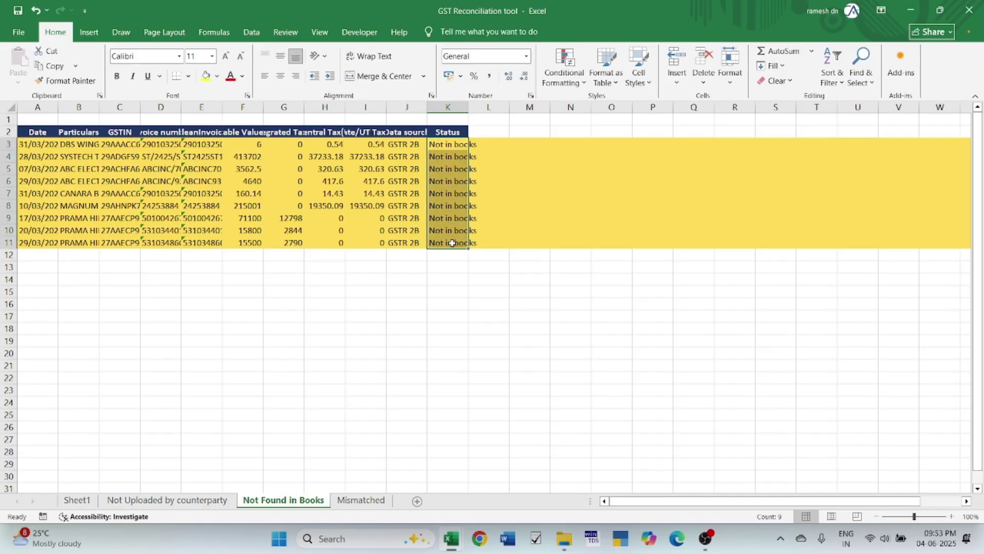
left_click(312, 343)
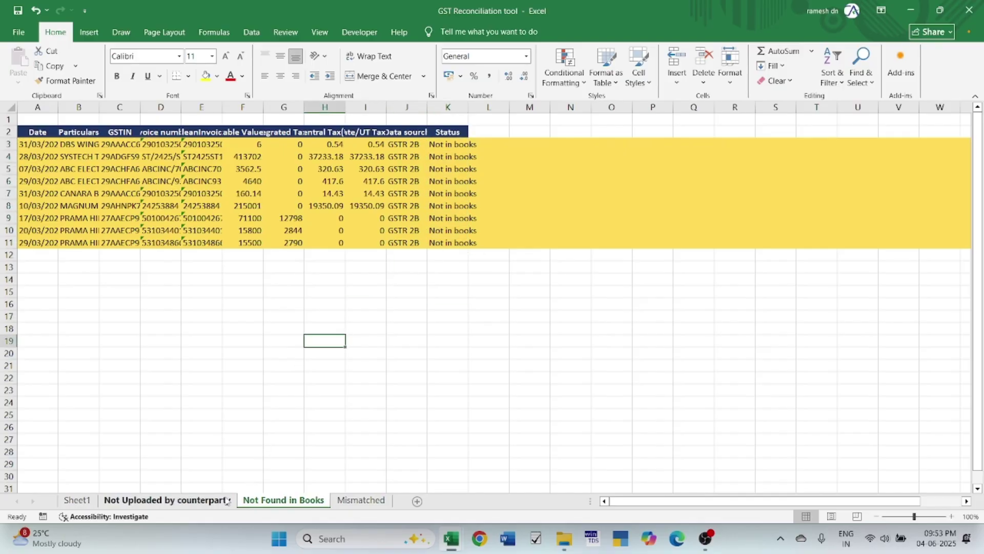
On the Mismatched sheet, compare invoice 038's taxable values 200000 and 20000 across the tax columns.
left_click(360, 500)
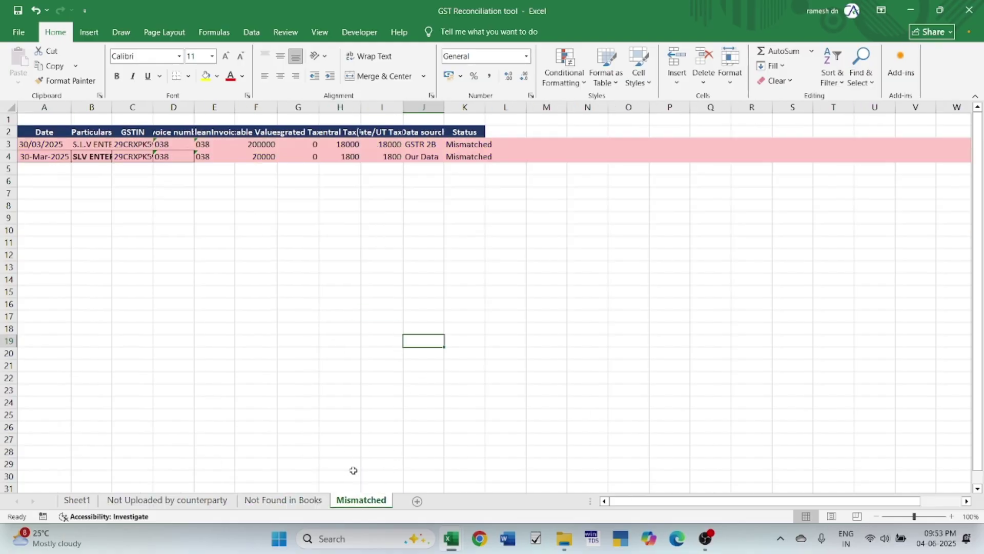
left_click_drag(256, 144, 390, 159)
left_click(382, 392)
left_click(382, 414)
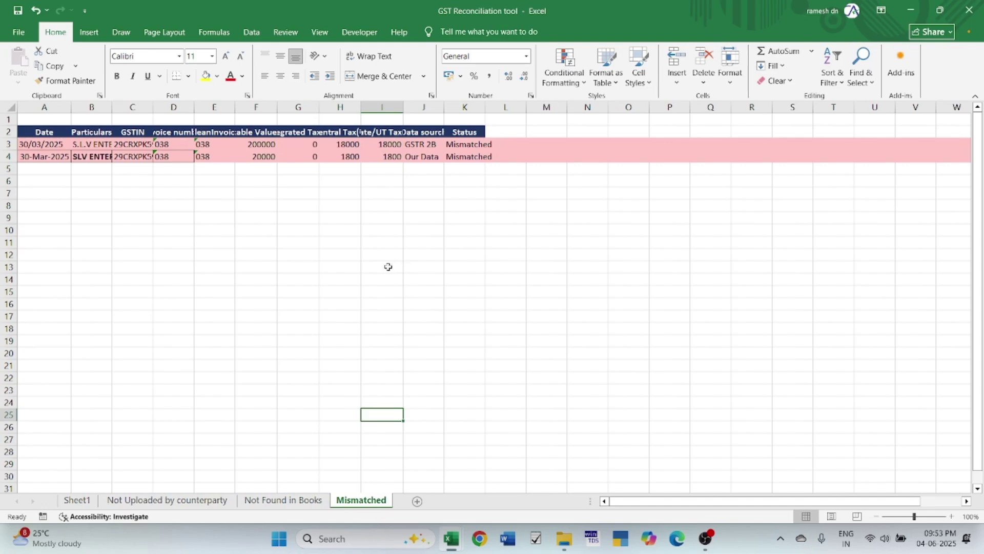
key("Right")
key("Up")
key("Up")
key("Up")
key("Up")
key("Up")
key("Up")
key("Up")
key("Up")
key("Up")
key("Up")
key("Up")
key("Up")
key("Up")
key("Up")
key("Up")
key("Up")
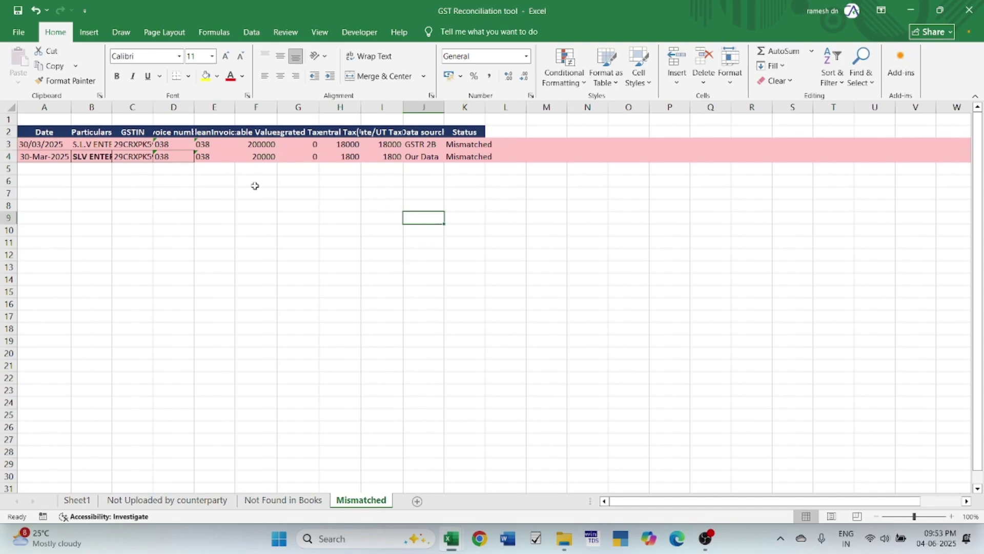
Check row 3's GSTR 2B figures (200000, 18000 state tax) against row 4's (20000, 1800 taxes).
left_click(262, 144)
left_click(349, 144)
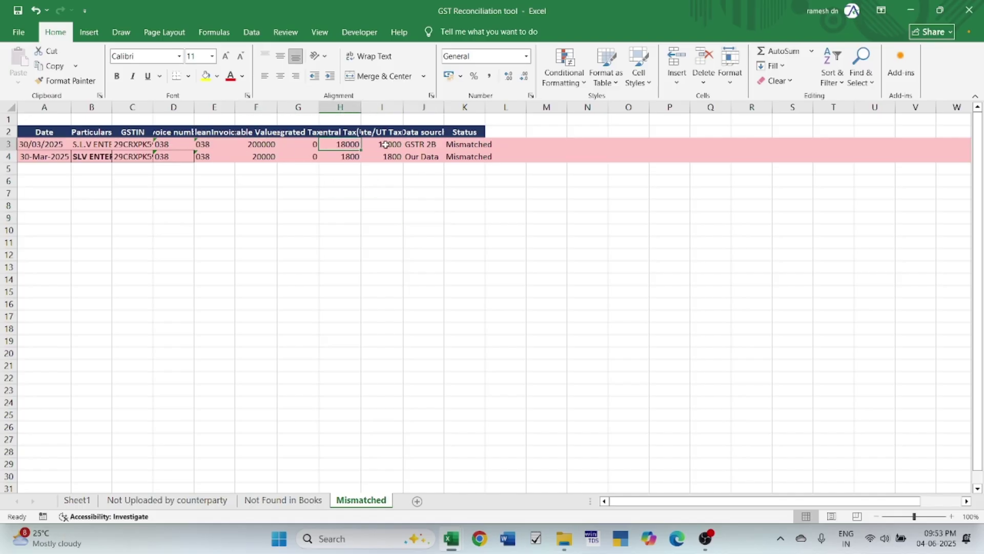
left_click(385, 145)
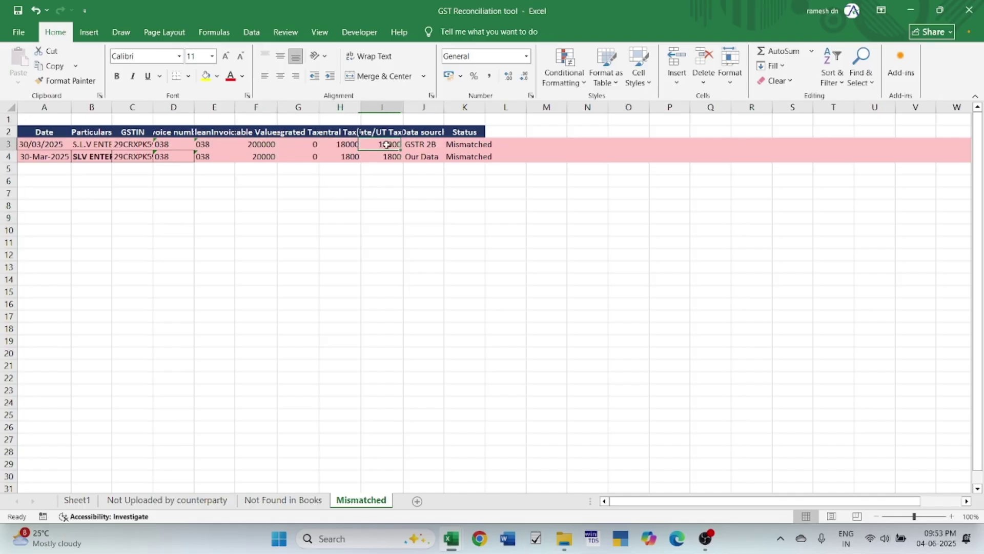
left_click(431, 146)
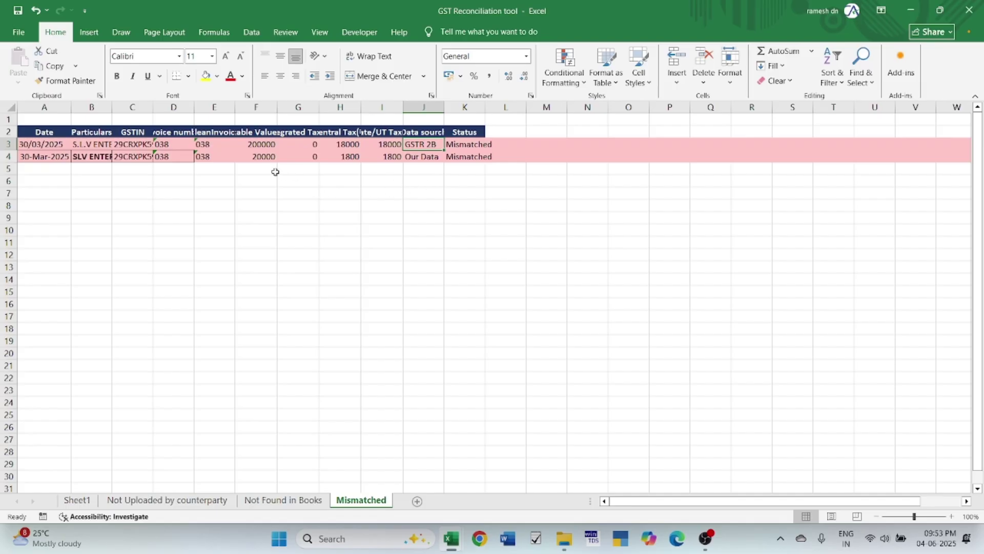
left_click(264, 156)
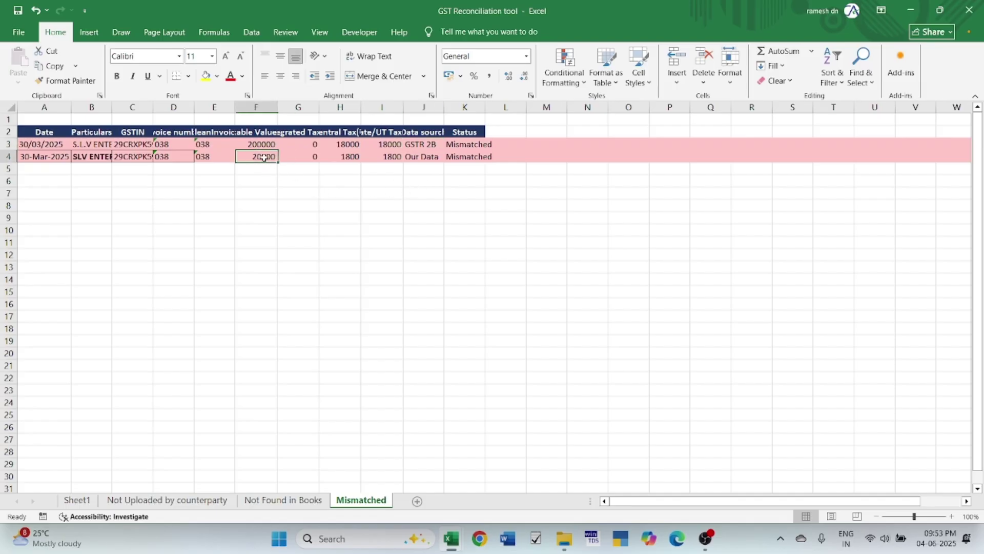
left_click(351, 157)
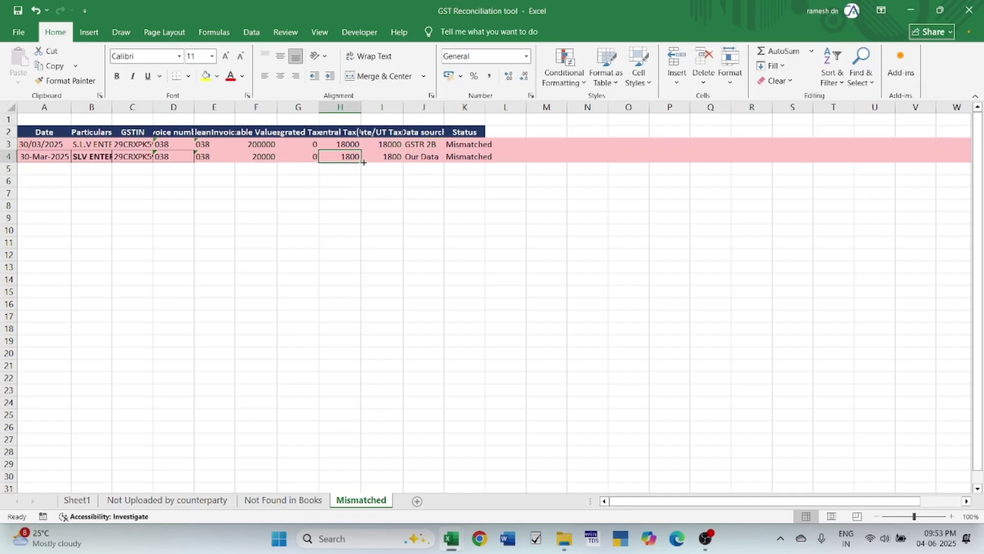
left_click(392, 157)
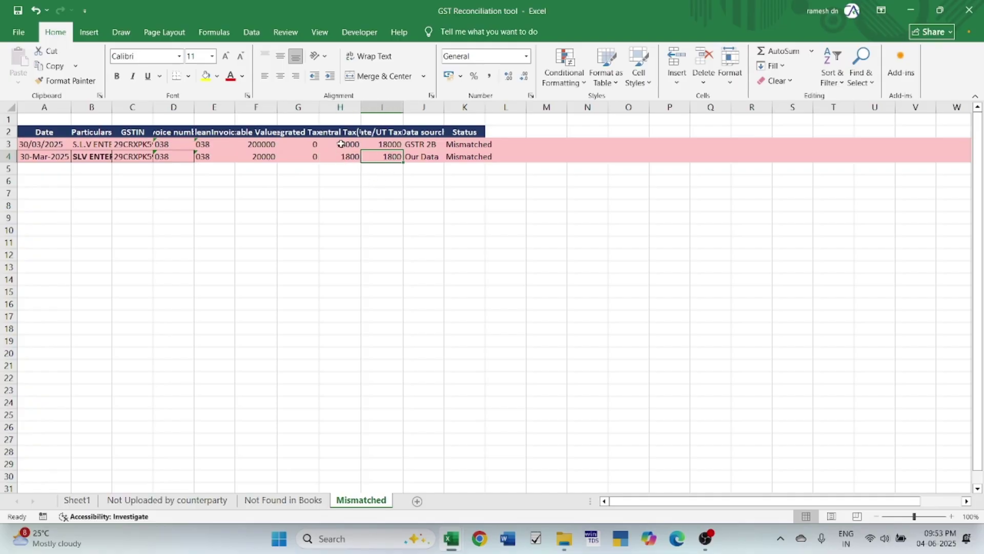
Autofit every column on the Mismatched sheet, then return to Sheet1.
left_click(11, 107)
double_click(361, 115)
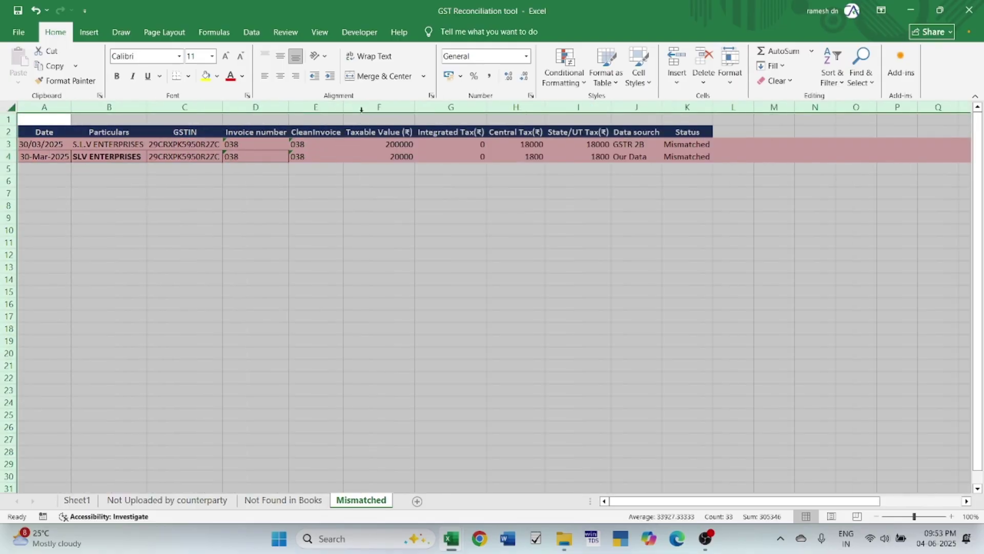
left_click(461, 220)
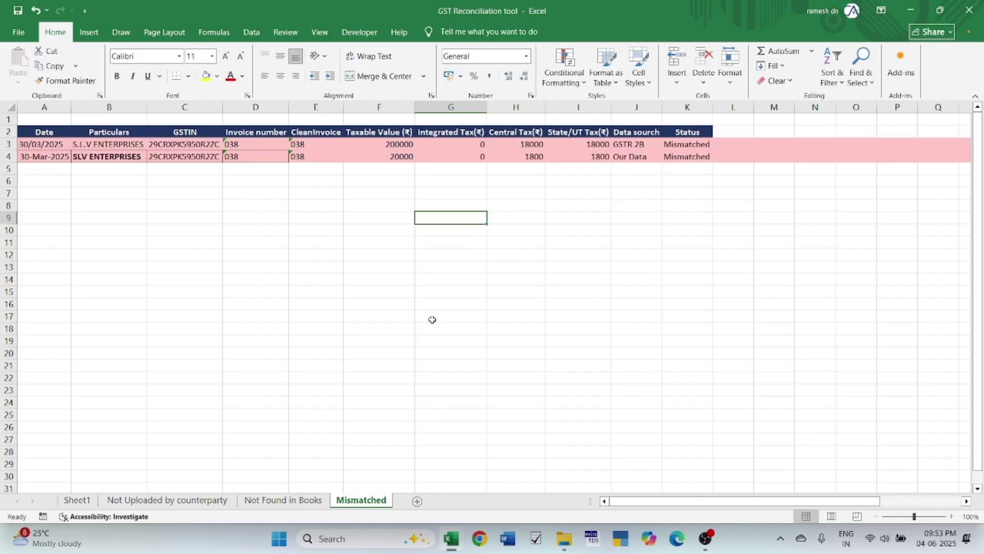
left_click(77, 500)
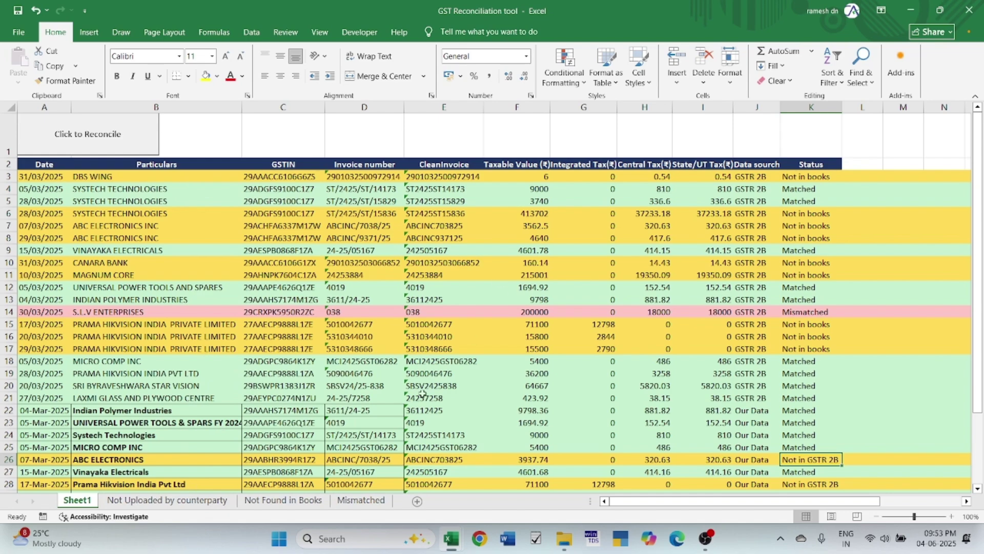
Rerun the reconciliation macro and glance at the Not Uploaded and Not Found in Books sheets.
left_click(115, 142)
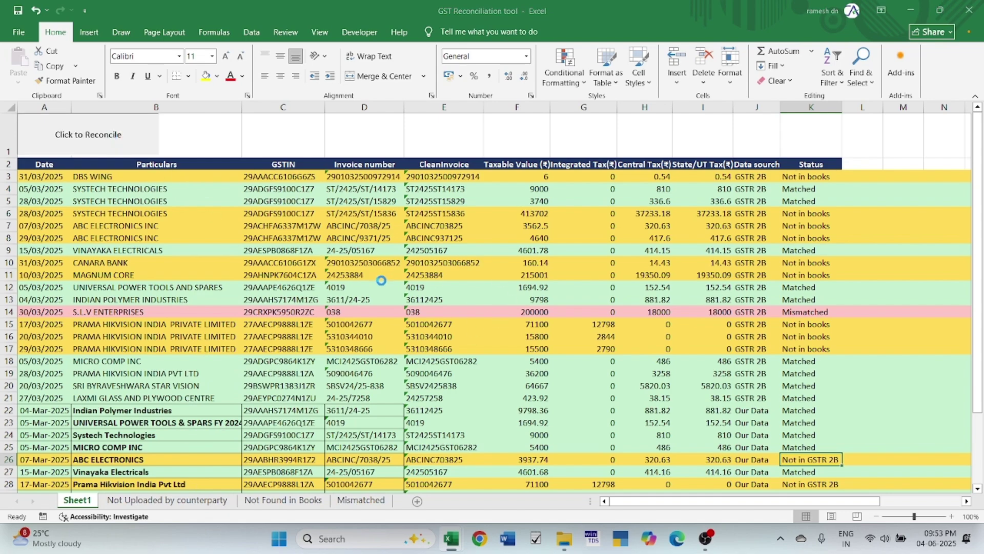
left_click(536, 319)
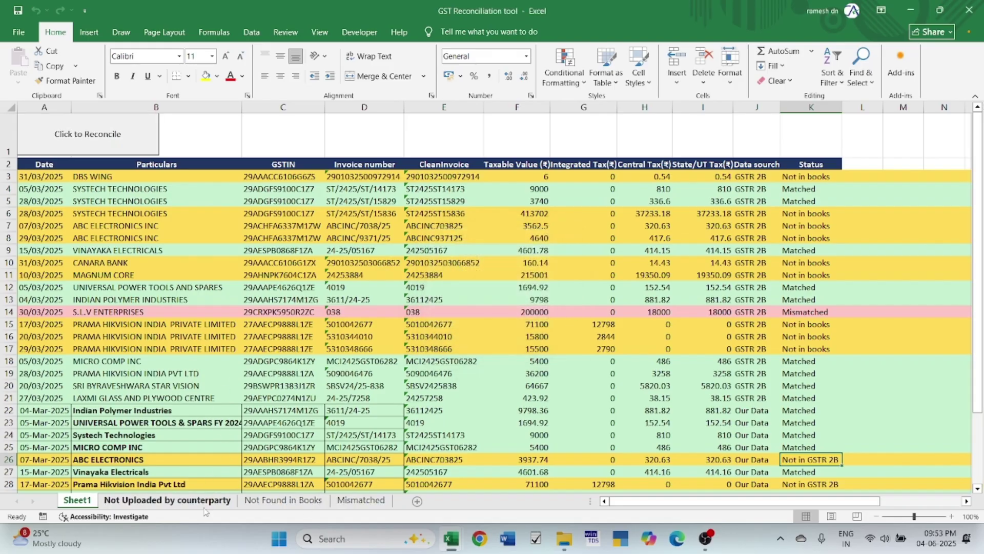
left_click(167, 500)
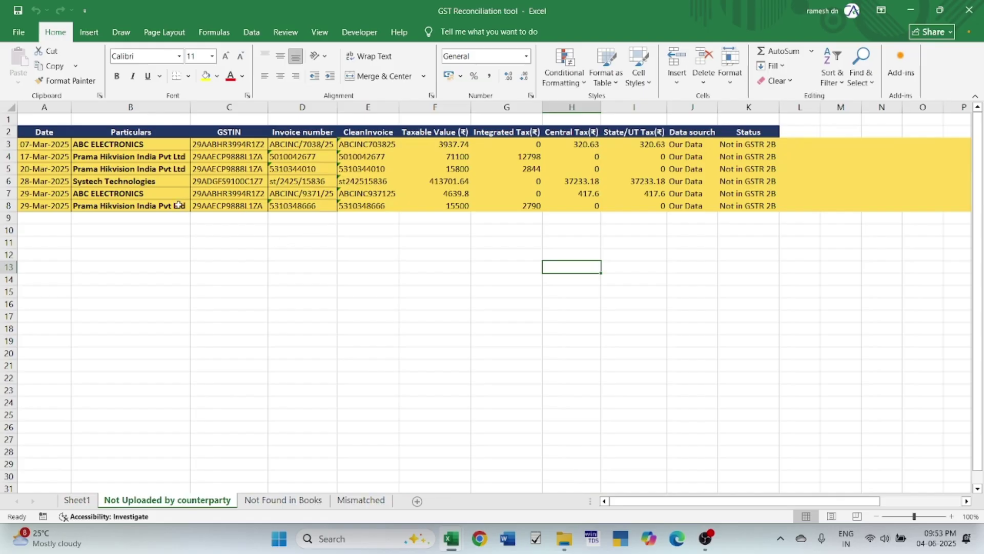
left_click(279, 502)
left_click(154, 501)
left_click(77, 500)
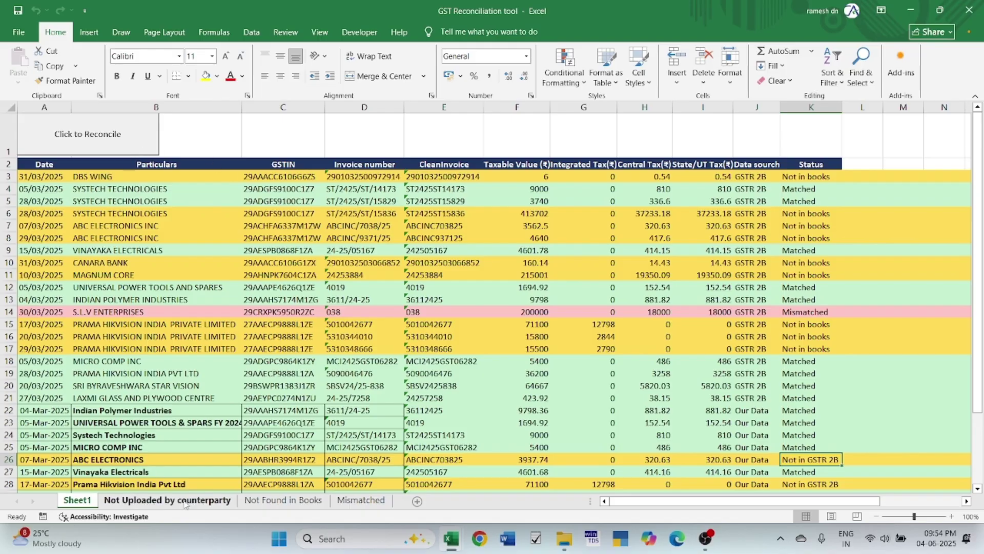
Review the Not Uploaded, Not Found in Books and Mismatched sheets, then check DBS WING and SYSTECH TECHNOLOGIES on Sheet1.
left_click(186, 502)
left_click(281, 500)
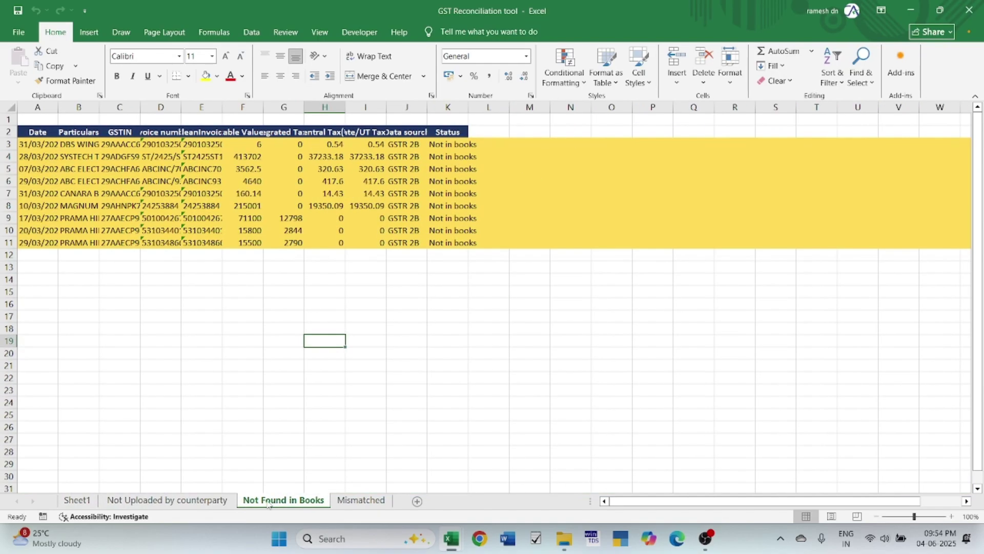
left_click(356, 500)
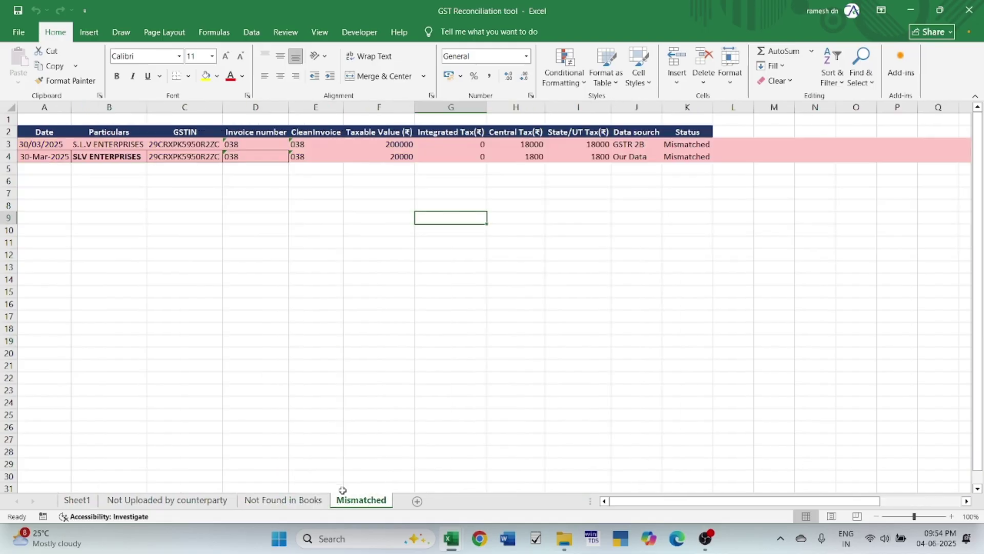
left_click(77, 500)
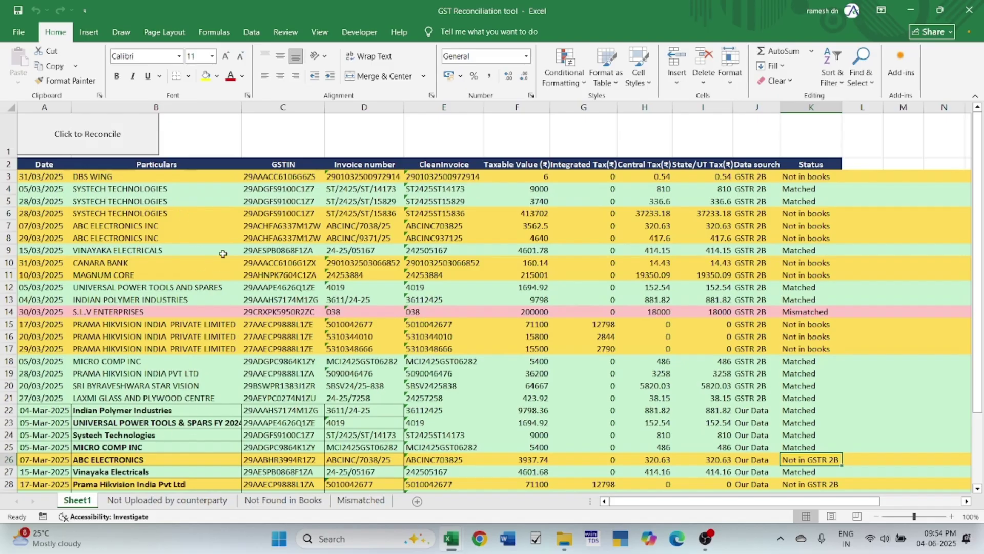
left_click(195, 186)
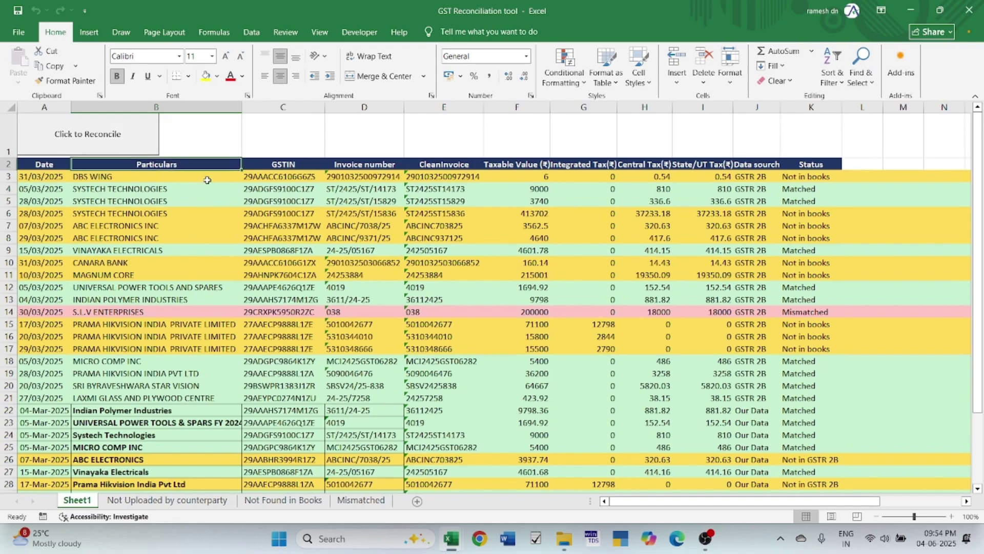
left_click(207, 177)
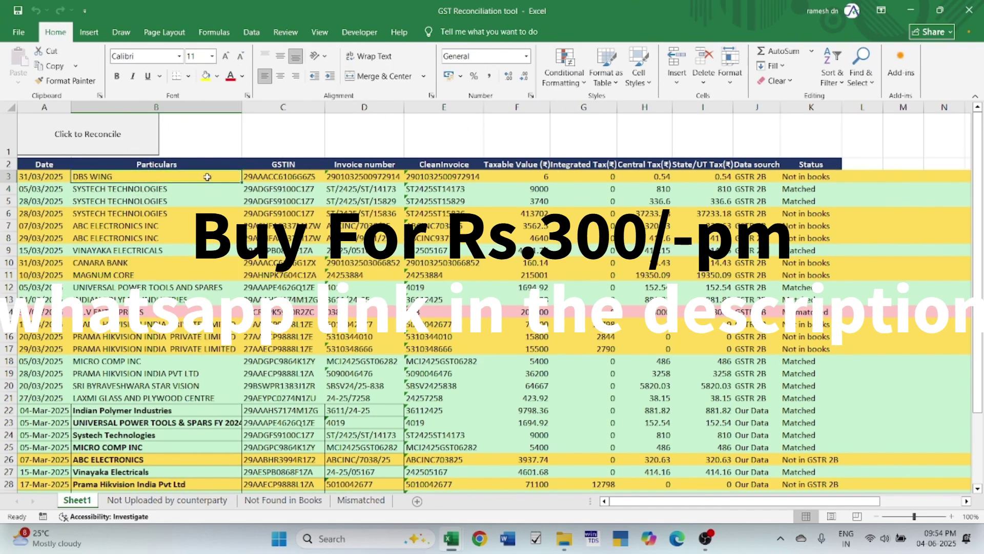